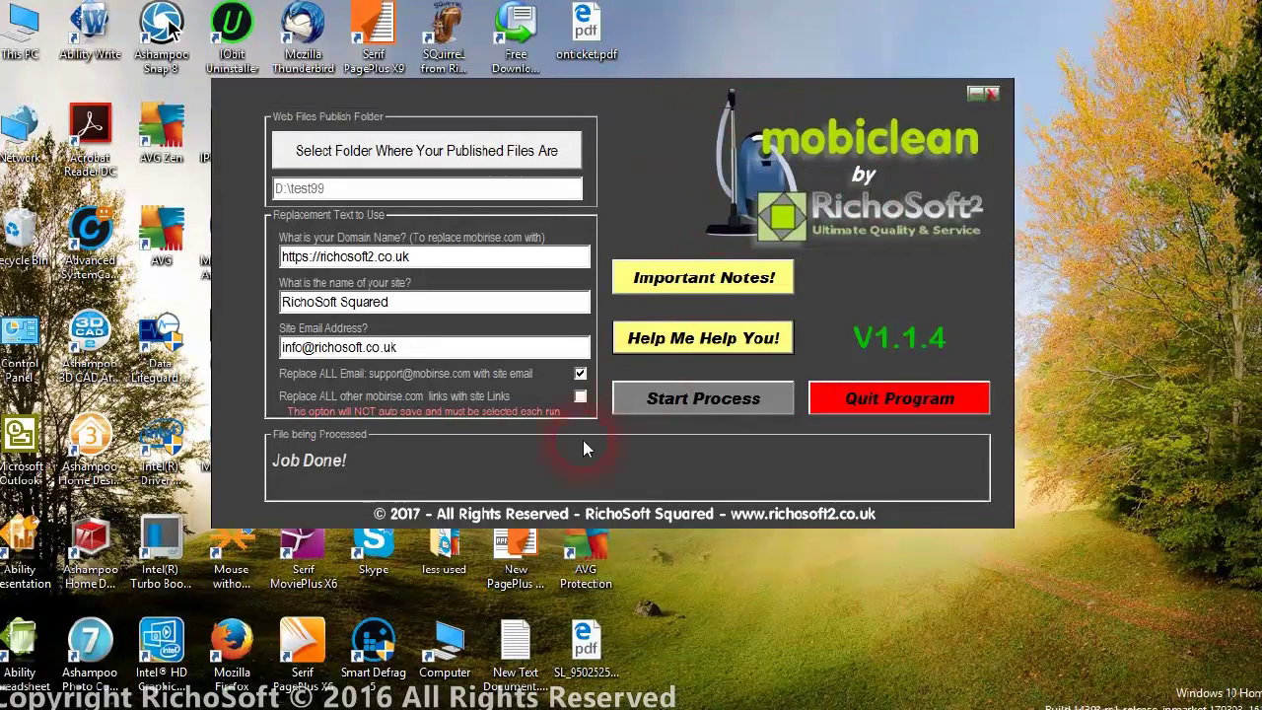
# - Switch to Notepad++ and examine the Mobirise references in index.html and script.js
pyautogui.moveTo(701, 698)
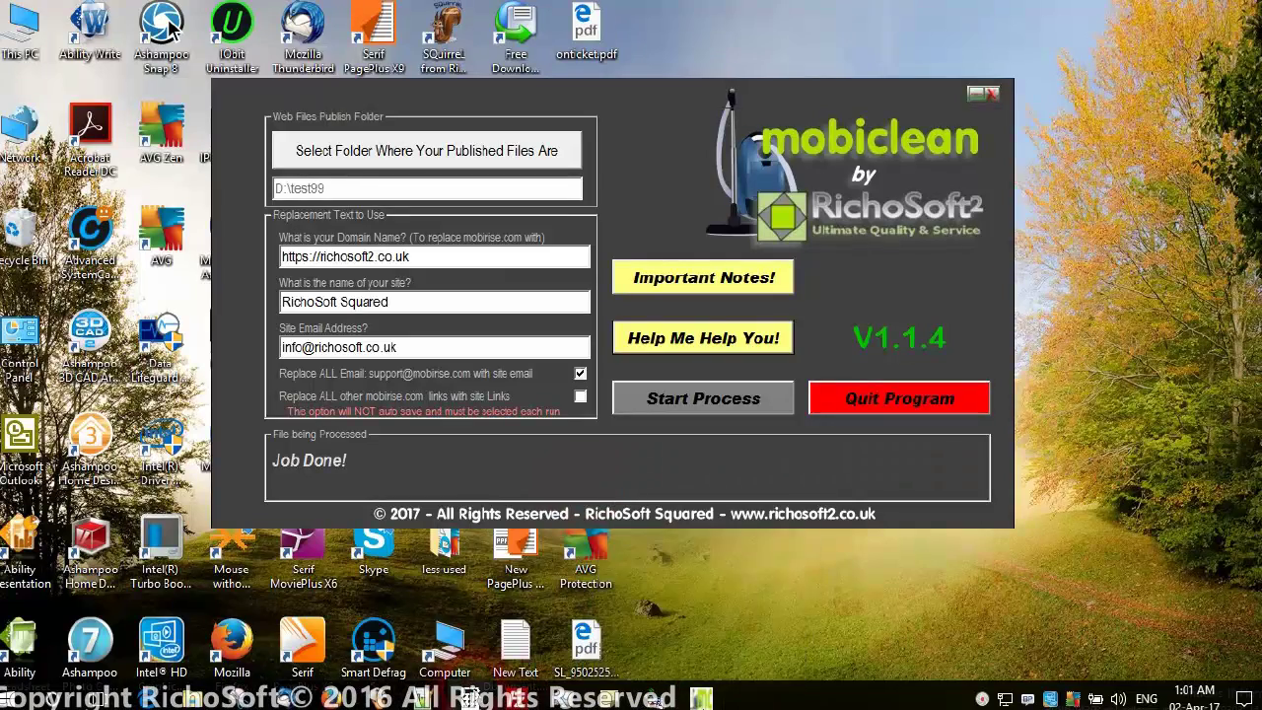
pyautogui.click(422, 698)
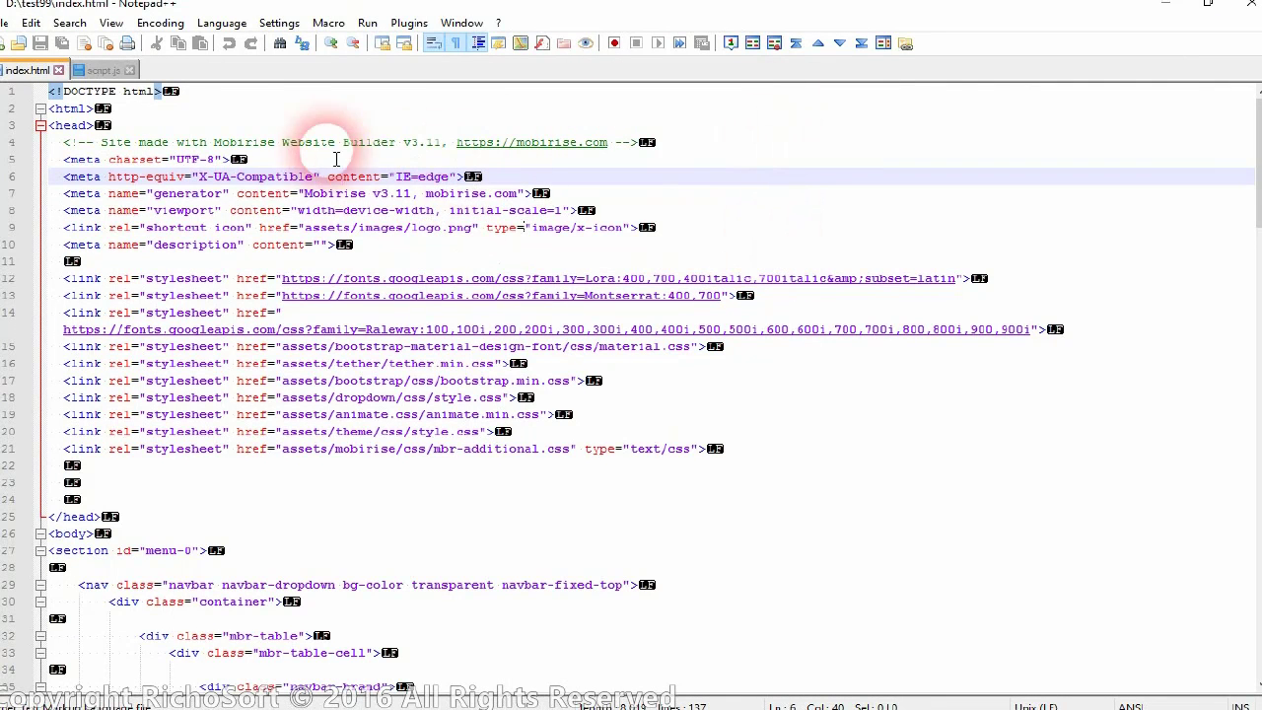
pyautogui.moveTo(61, 144); pyautogui.dragTo(637, 155)
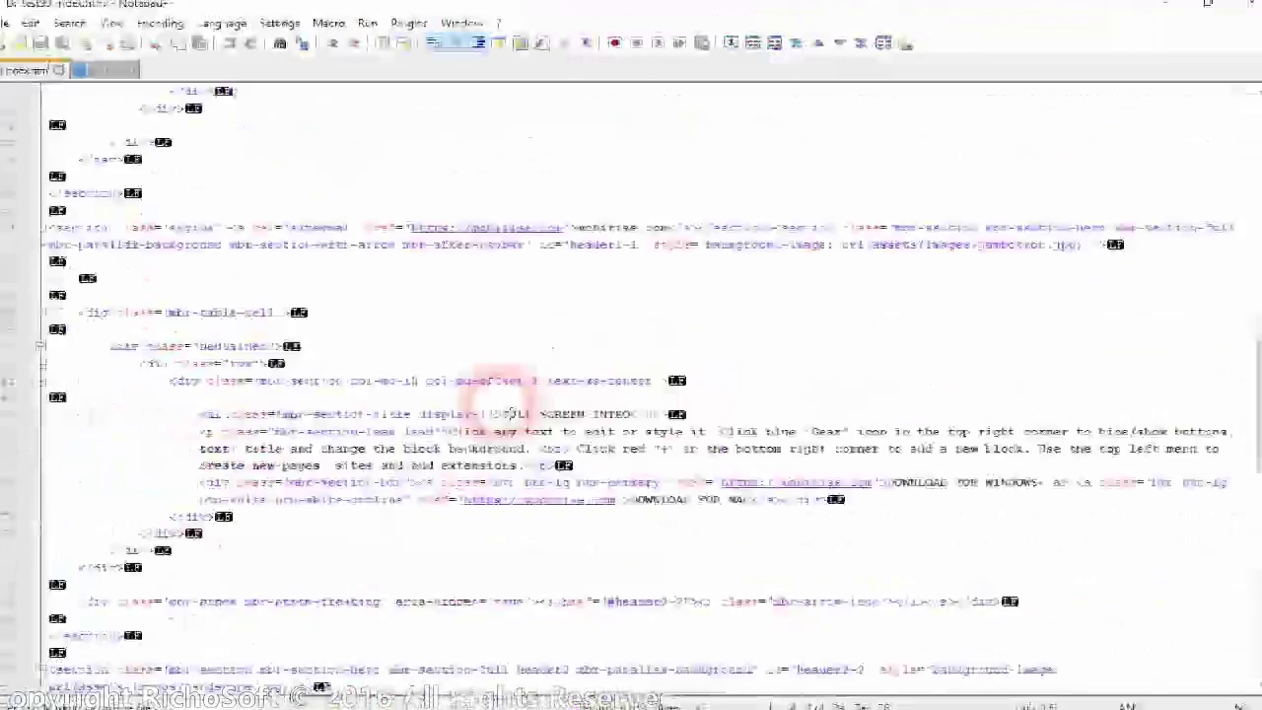
pyautogui.scroll(-4, 510, 412)
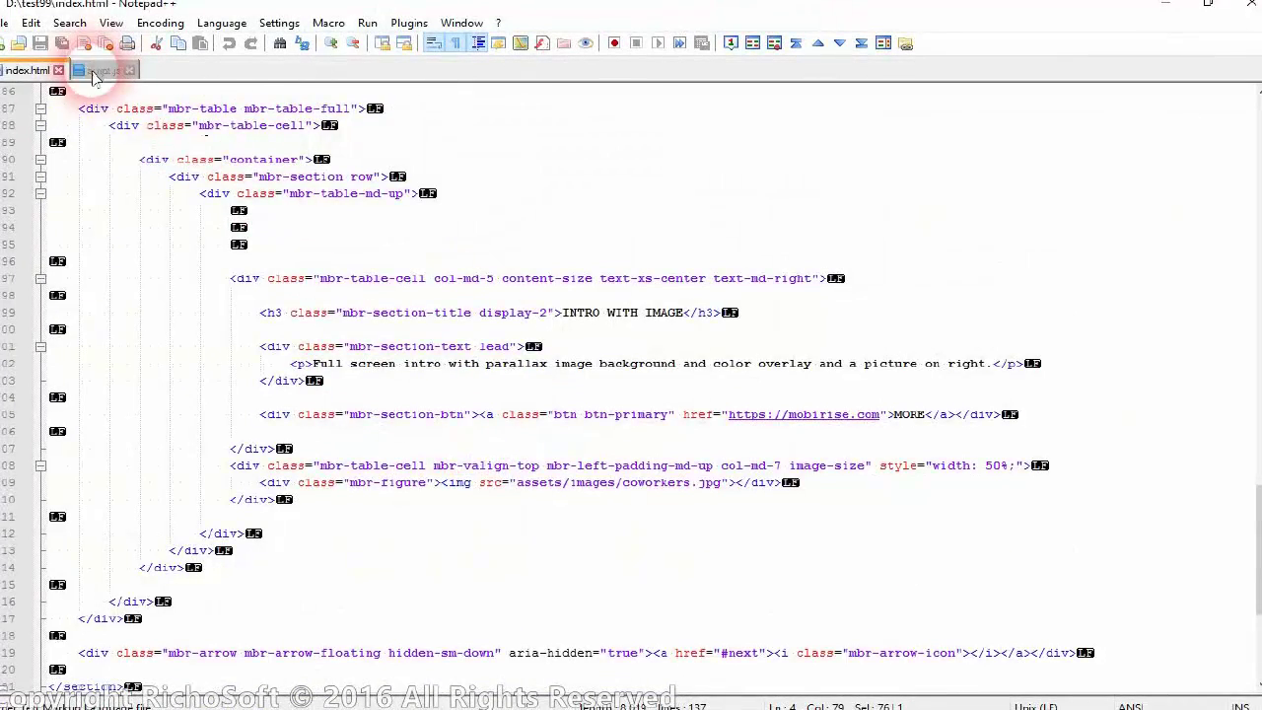
pyautogui.click(103, 70)
pyautogui.scroll(-1, 521, 386)
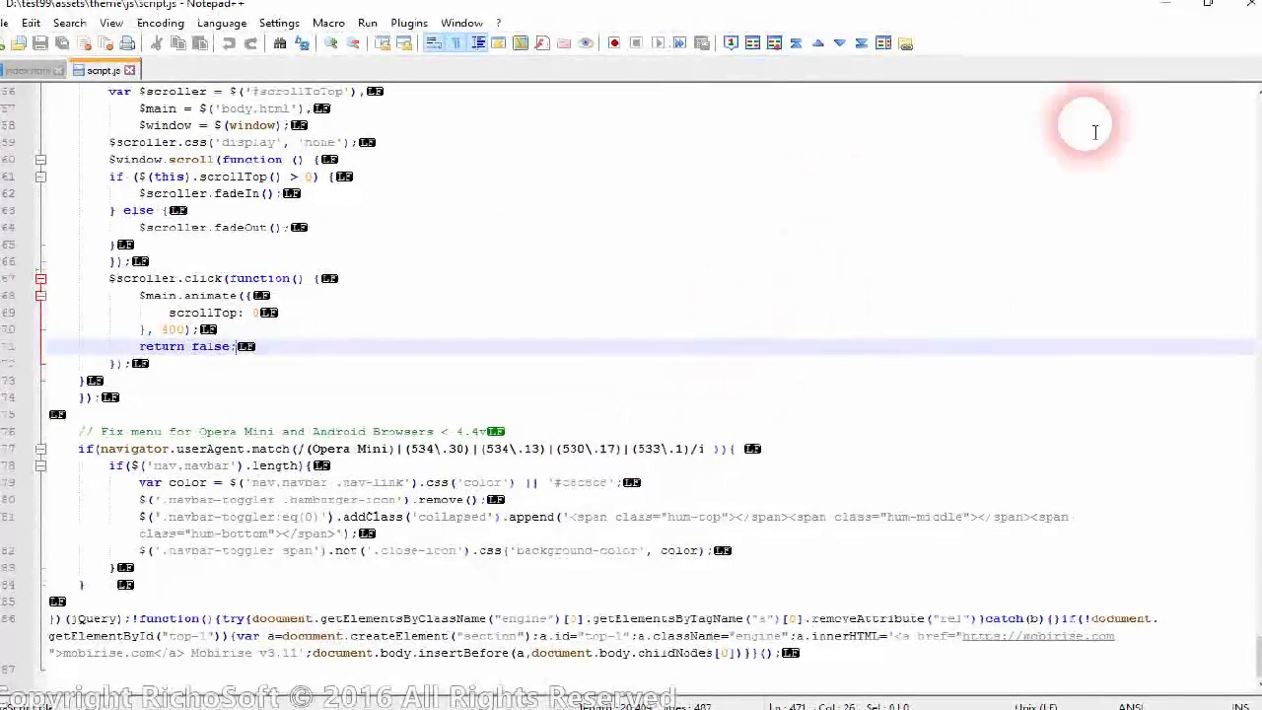
pyautogui.click(1162, 6)
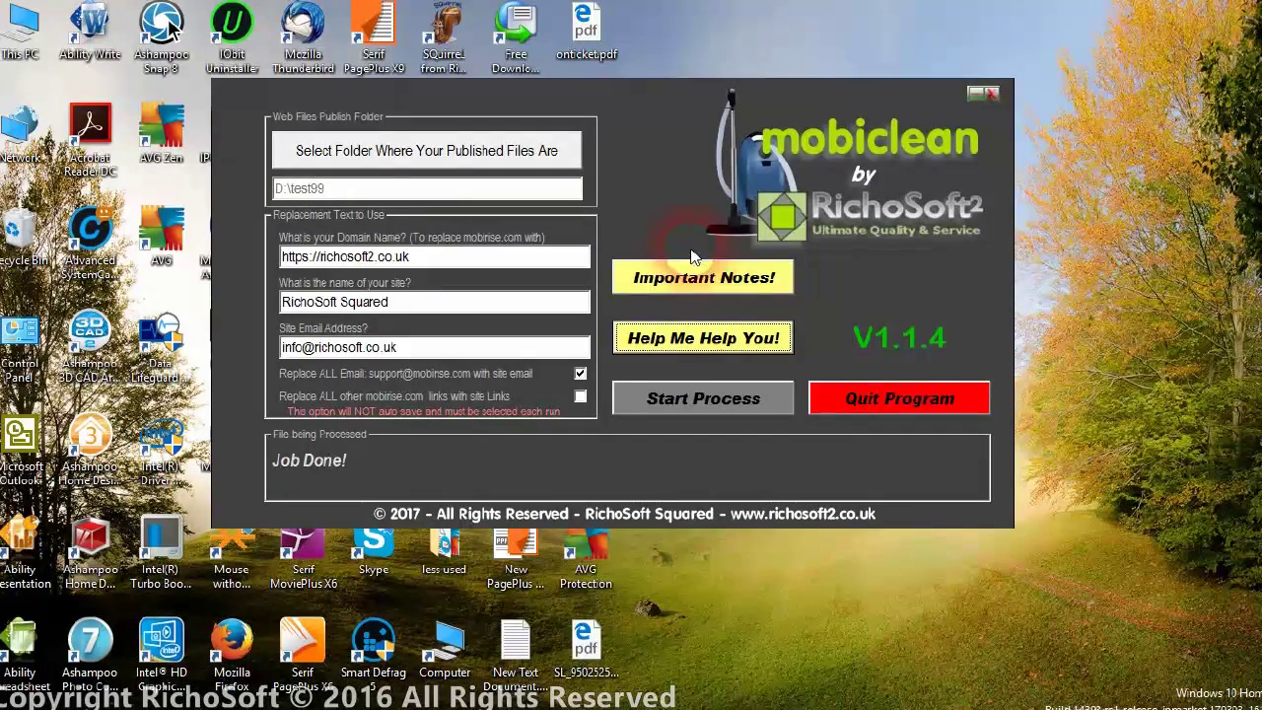
# - Look through the published website files in the test99 folder on the D: drive in File Explorer
pyautogui.click(542, 252)
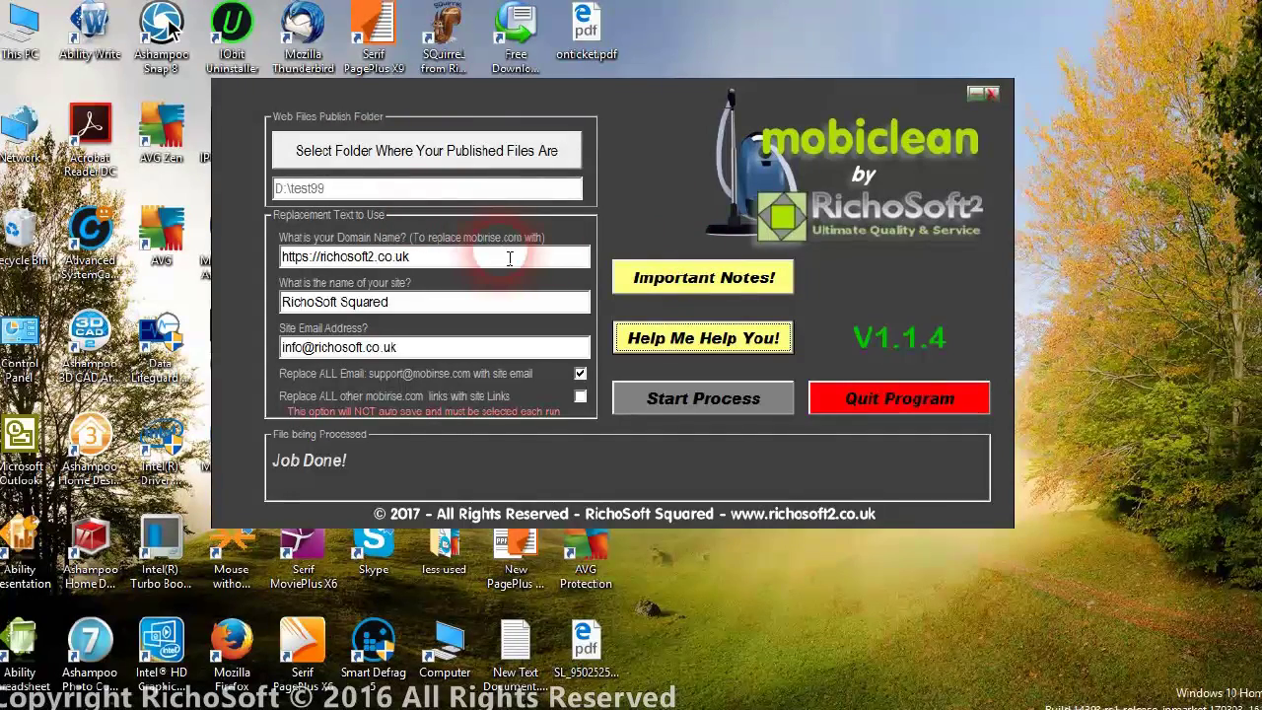
pyautogui.moveTo(701, 696)
pyautogui.moveTo(187, 696)
pyautogui.click(105, 621)
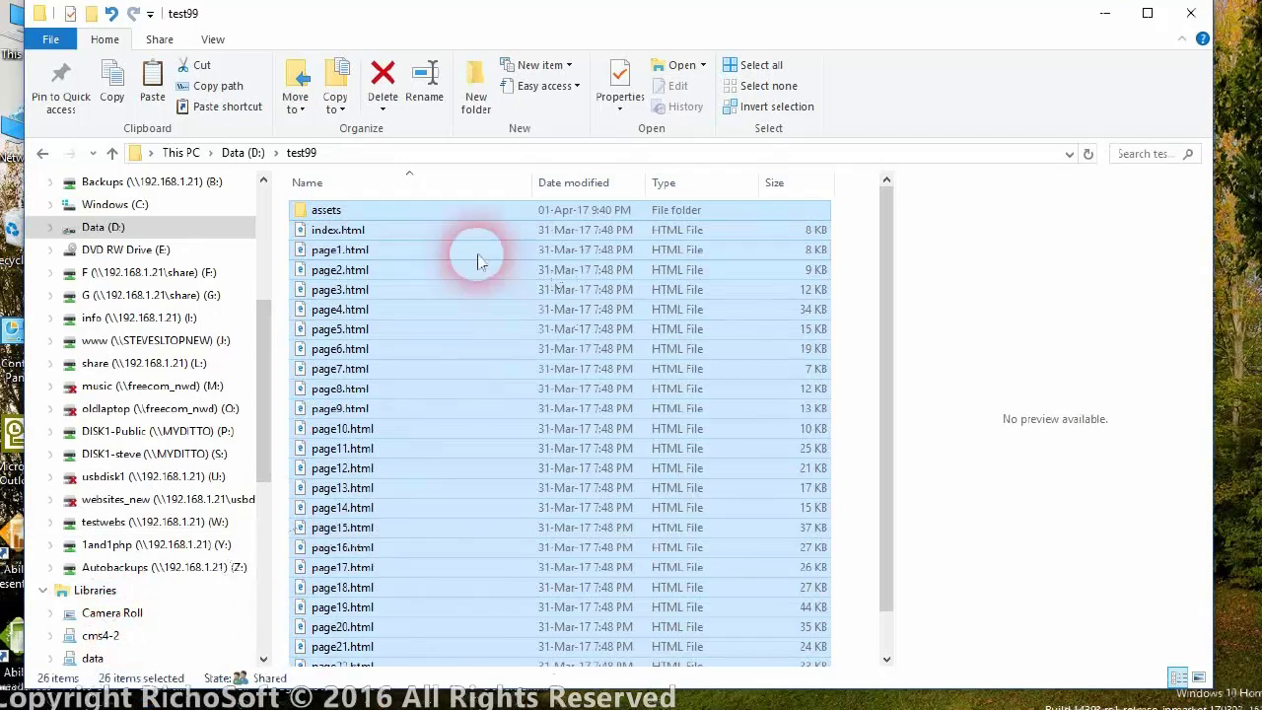
pyautogui.scroll(-1, 535, 371)
pyautogui.scroll(1, 442, 513)
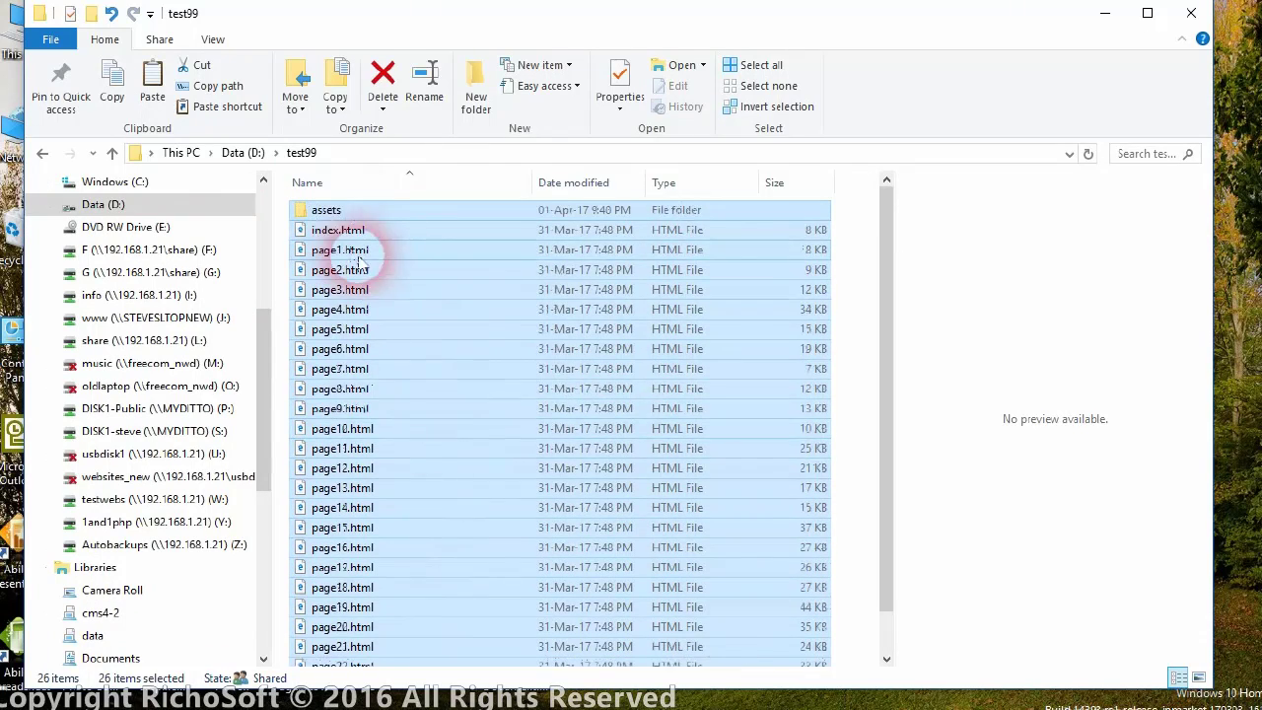
pyautogui.scroll(-1, 513, 394)
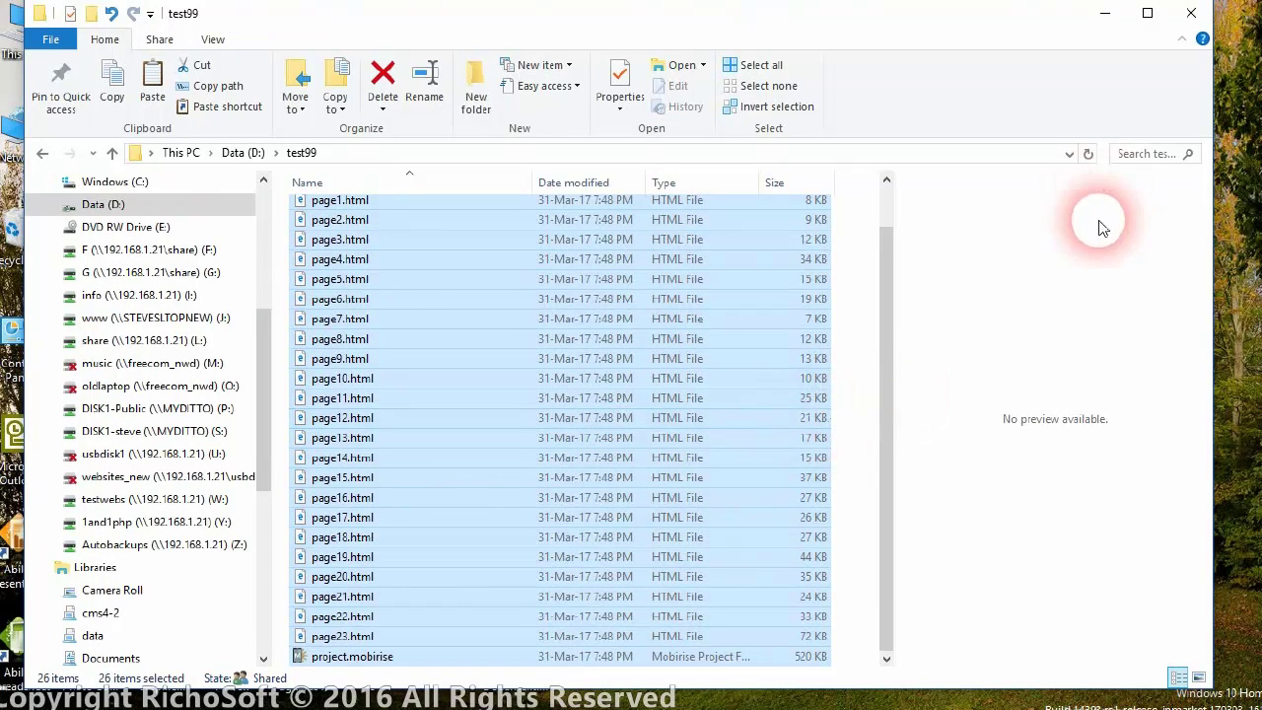
pyautogui.click(1105, 13)
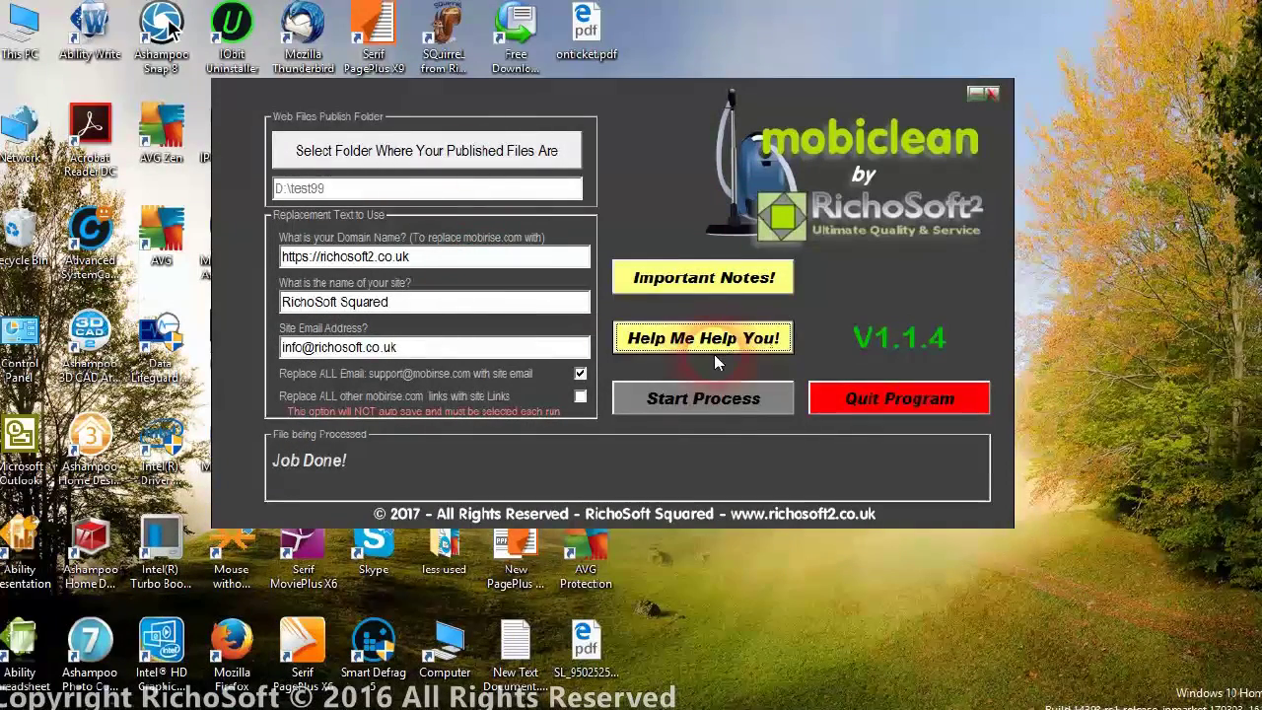
# - Set the web files publish folder to D:\test99 by browsing for it
pyautogui.click(412, 156)
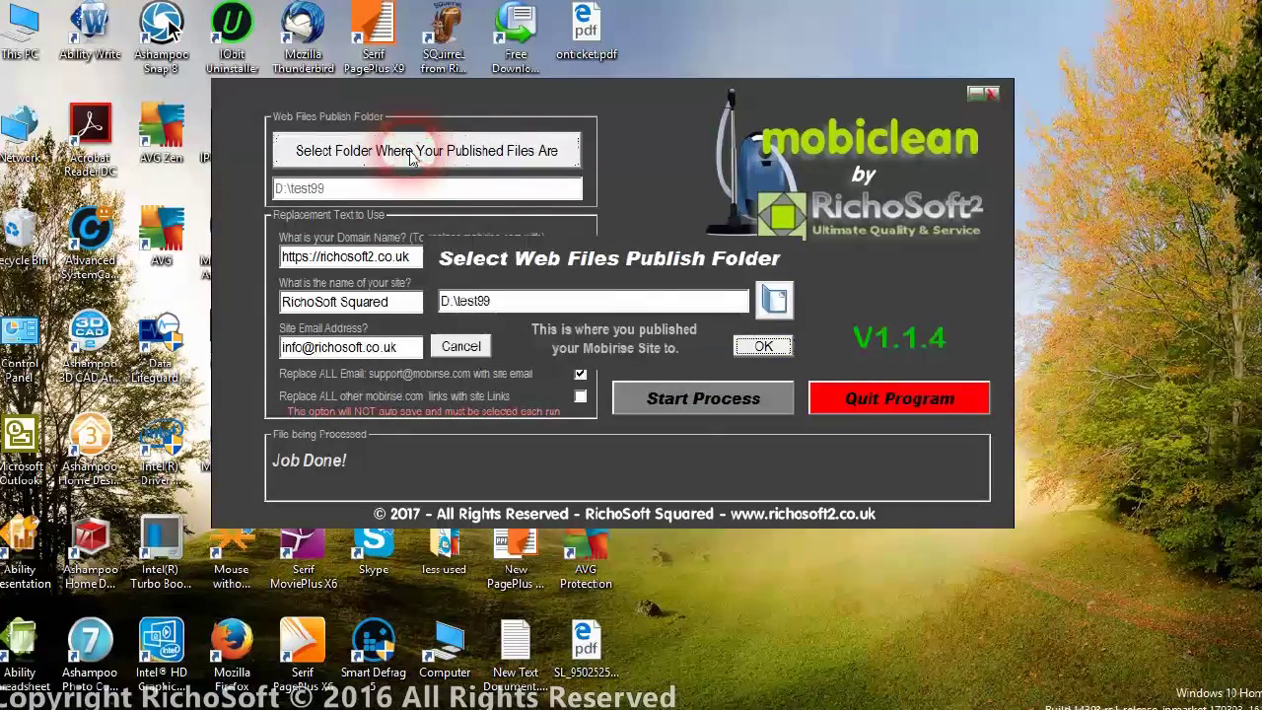
pyautogui.click(778, 301)
pyautogui.click(503, 349)
pyautogui.moveTo(768, 341); pyautogui.dragTo(755, 365)
pyautogui.doubleClick(579, 357)
pyautogui.click(761, 400)
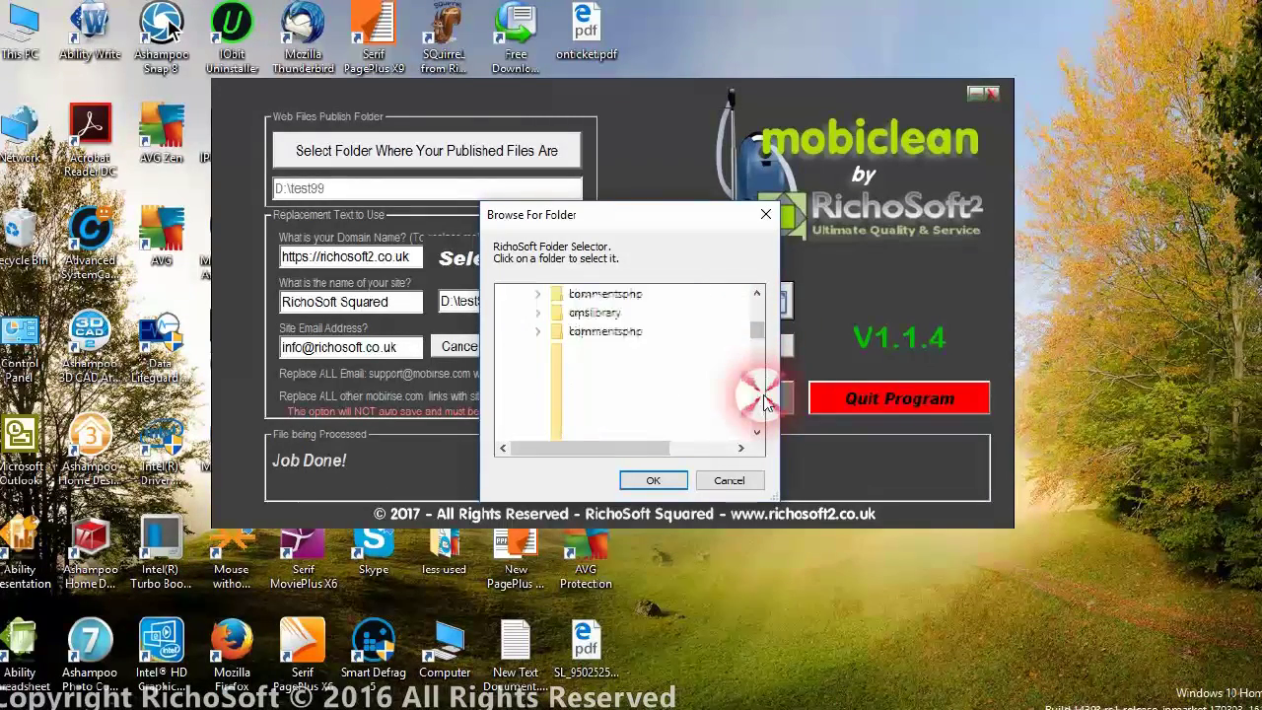
pyautogui.click(764, 398)
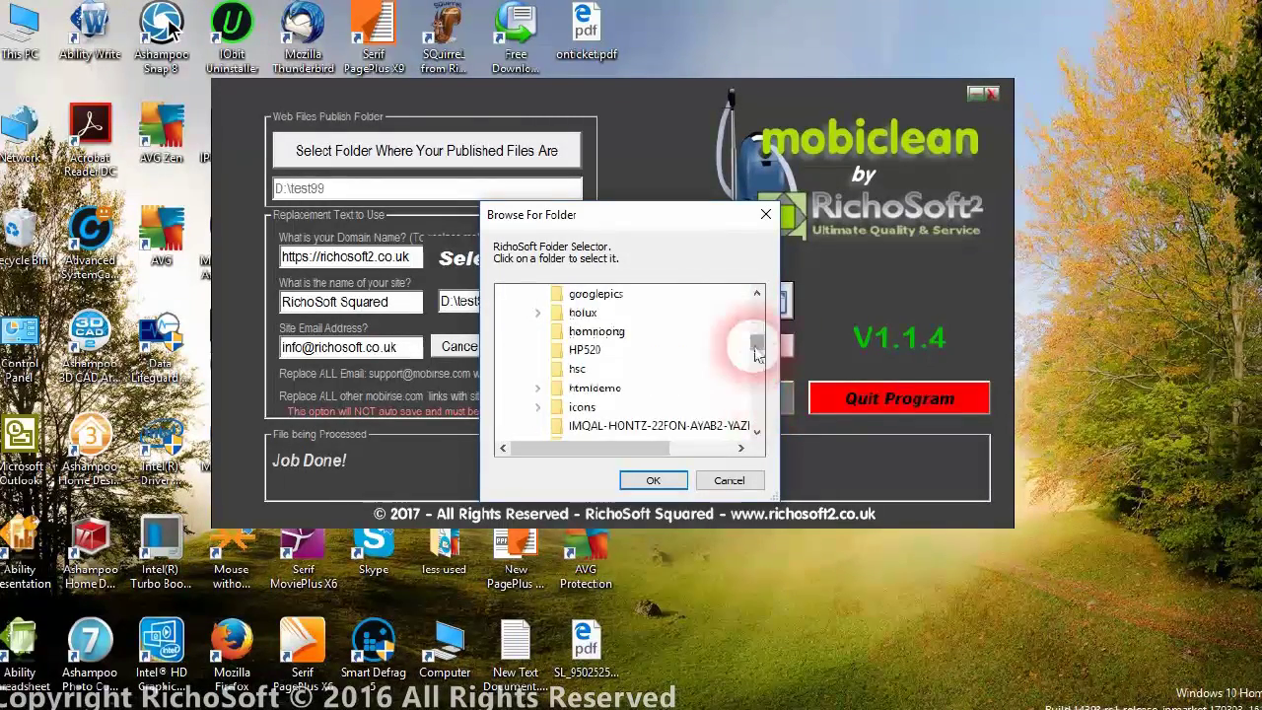
pyautogui.moveTo(755, 329); pyautogui.dragTo(747, 393)
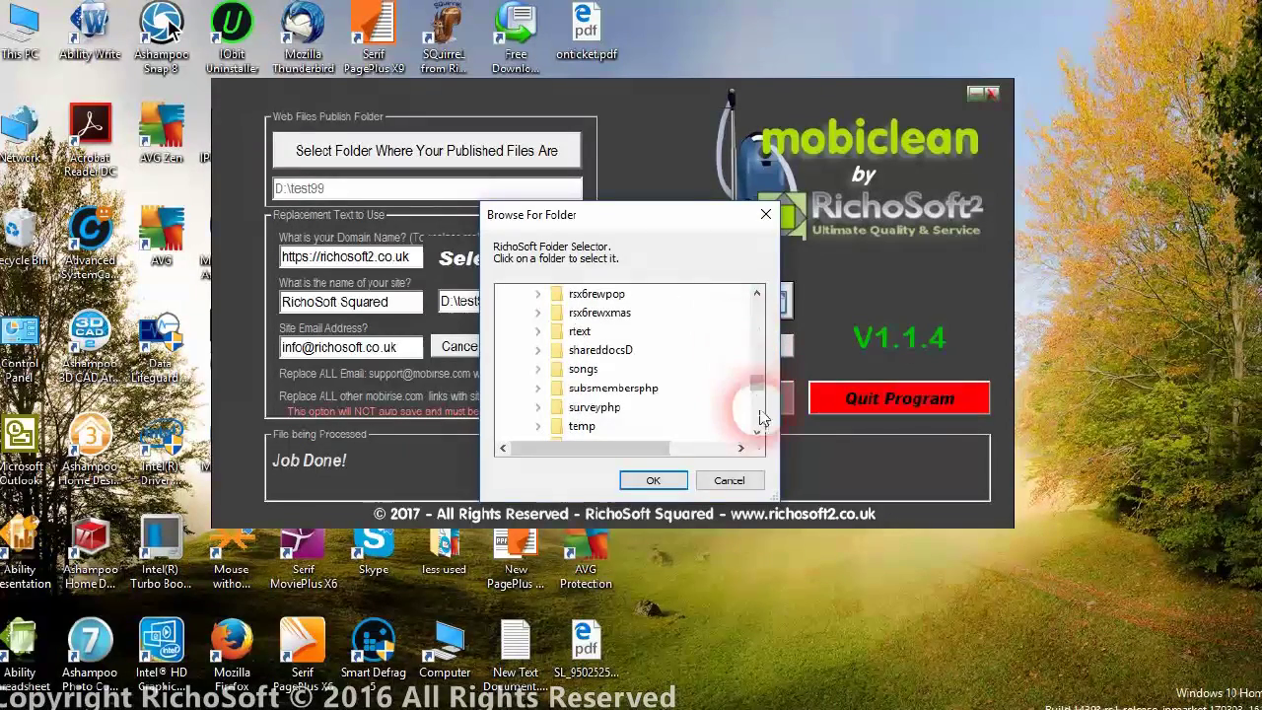
pyautogui.click(757, 414)
pyautogui.click(580, 369)
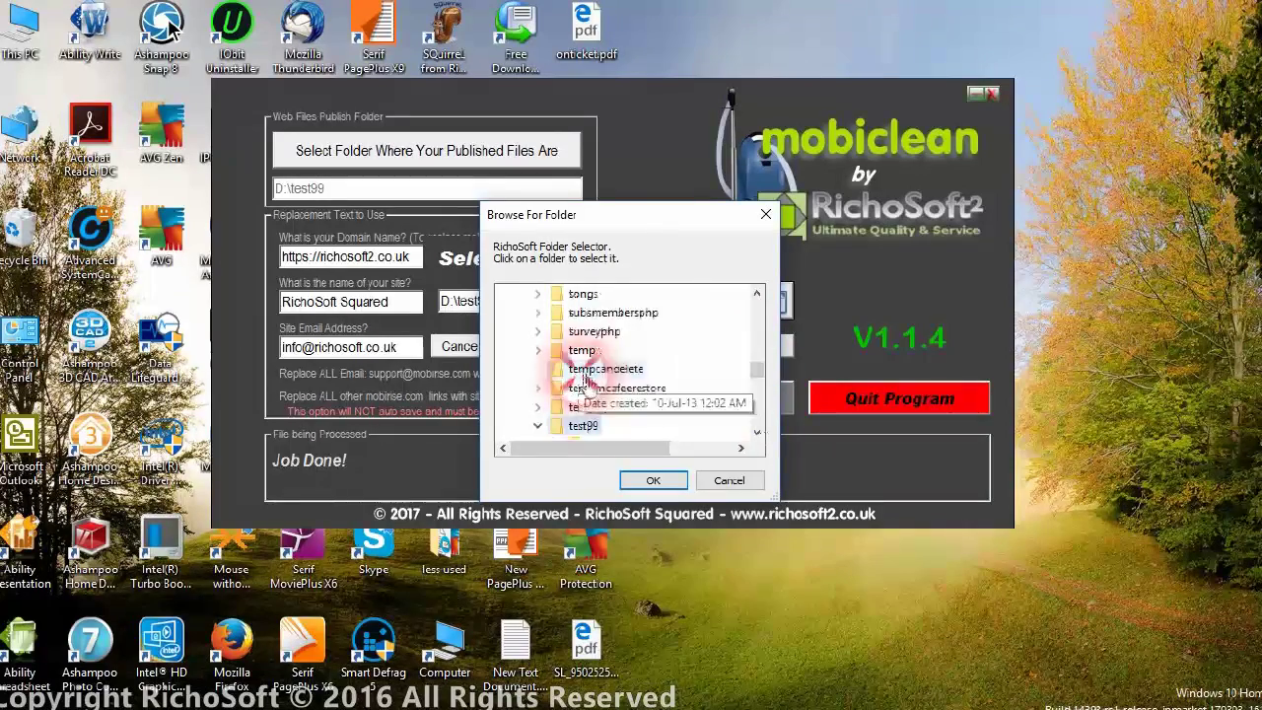
pyautogui.click(654, 481)
pyautogui.click(761, 345)
pyautogui.click(664, 338)
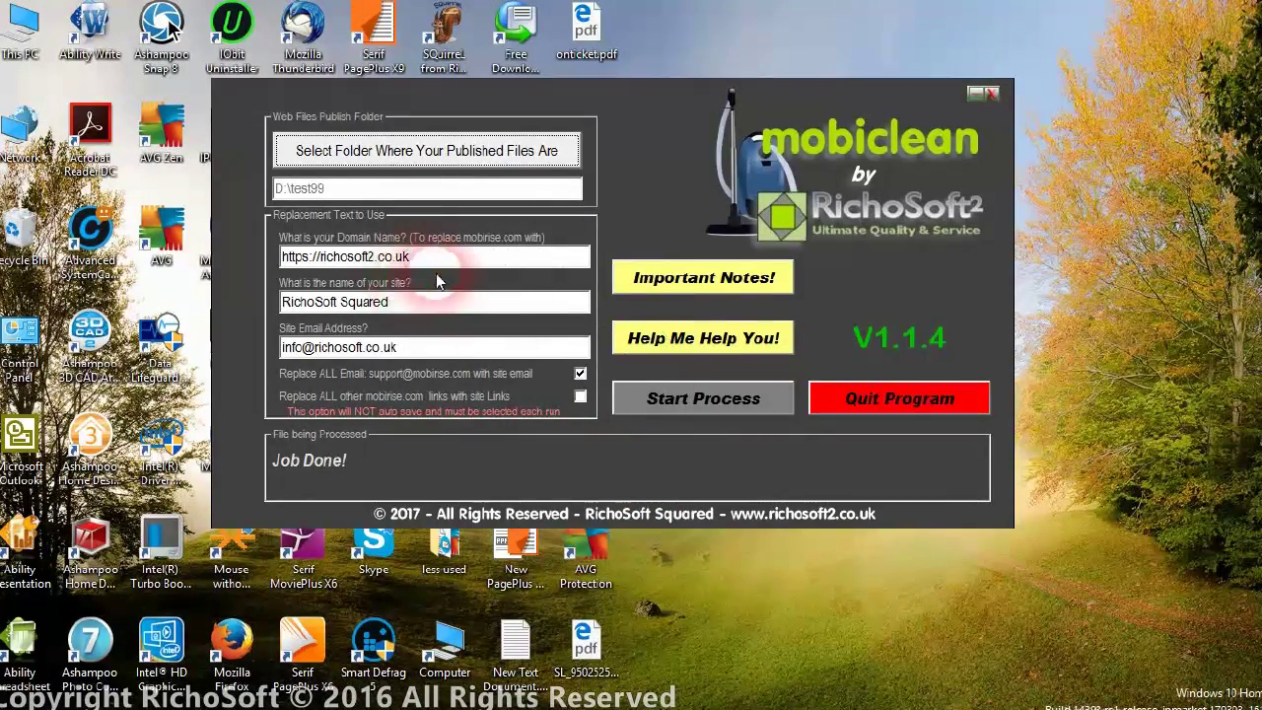
# - Review the replacement values for the domain name, site name and site email address
pyautogui.moveTo(426, 256); pyautogui.dragTo(262, 281)
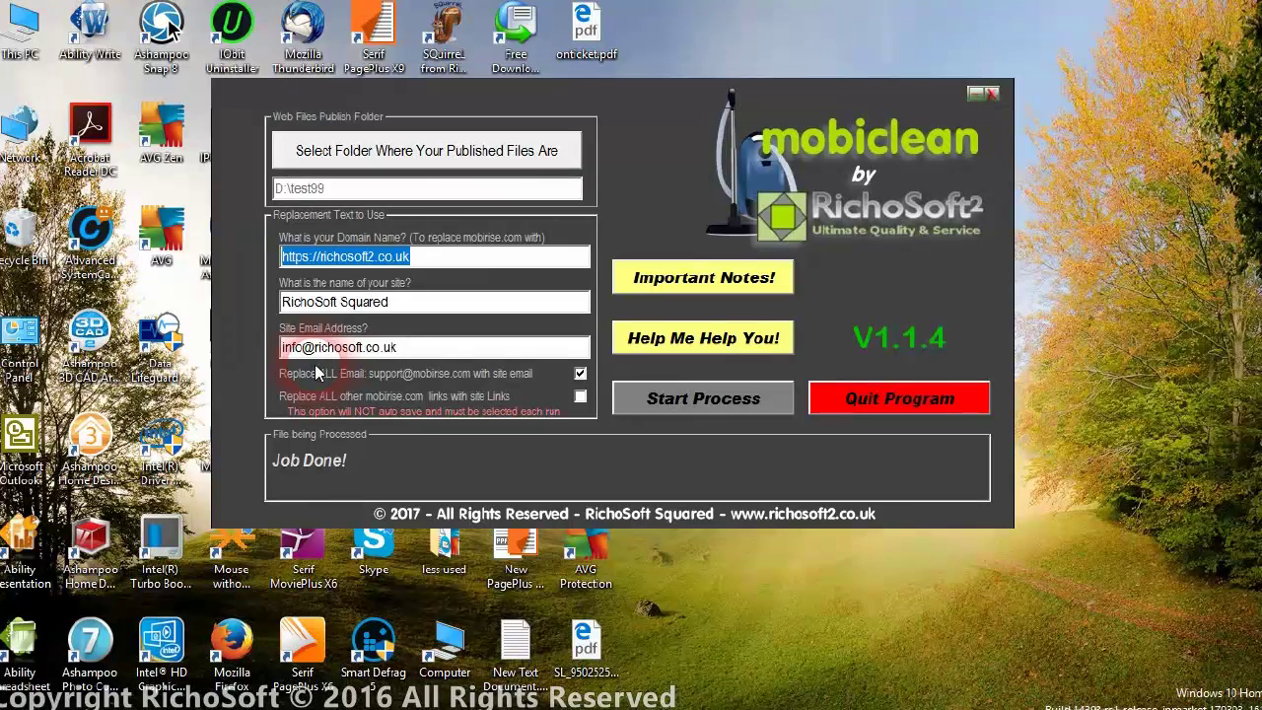
pyautogui.click(426, 256)
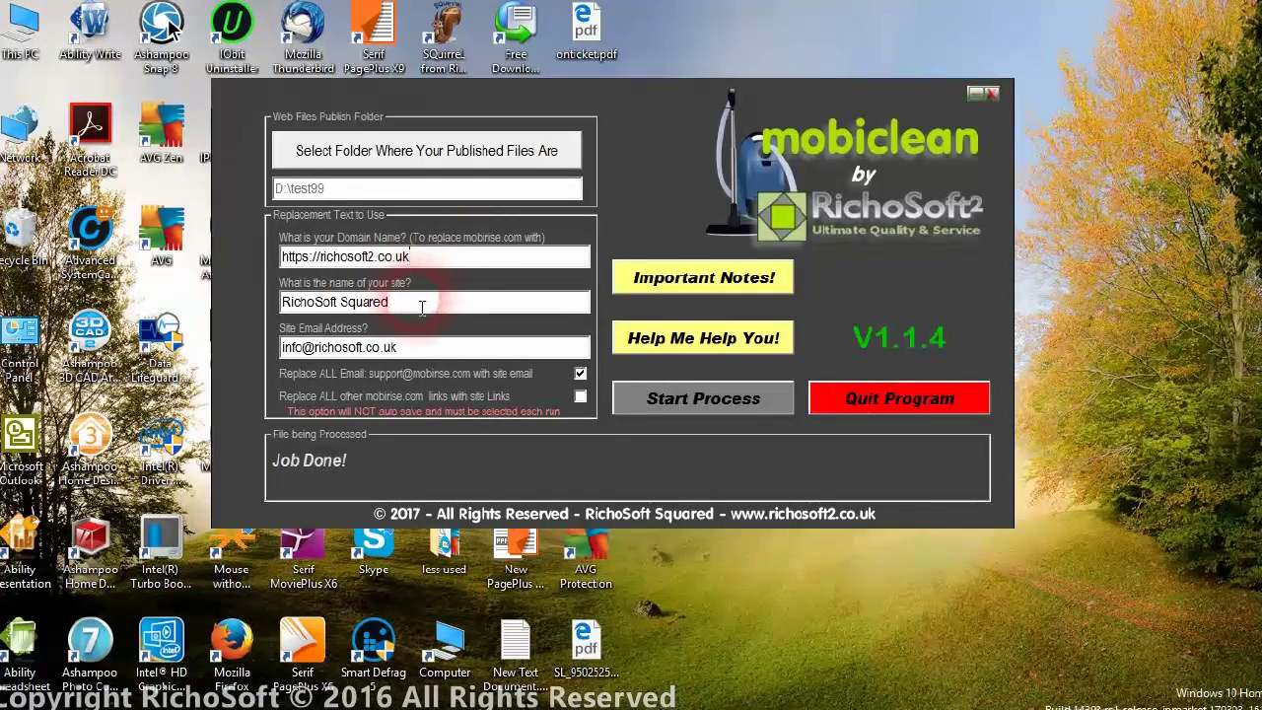
pyautogui.moveTo(422, 308); pyautogui.dragTo(226, 318)
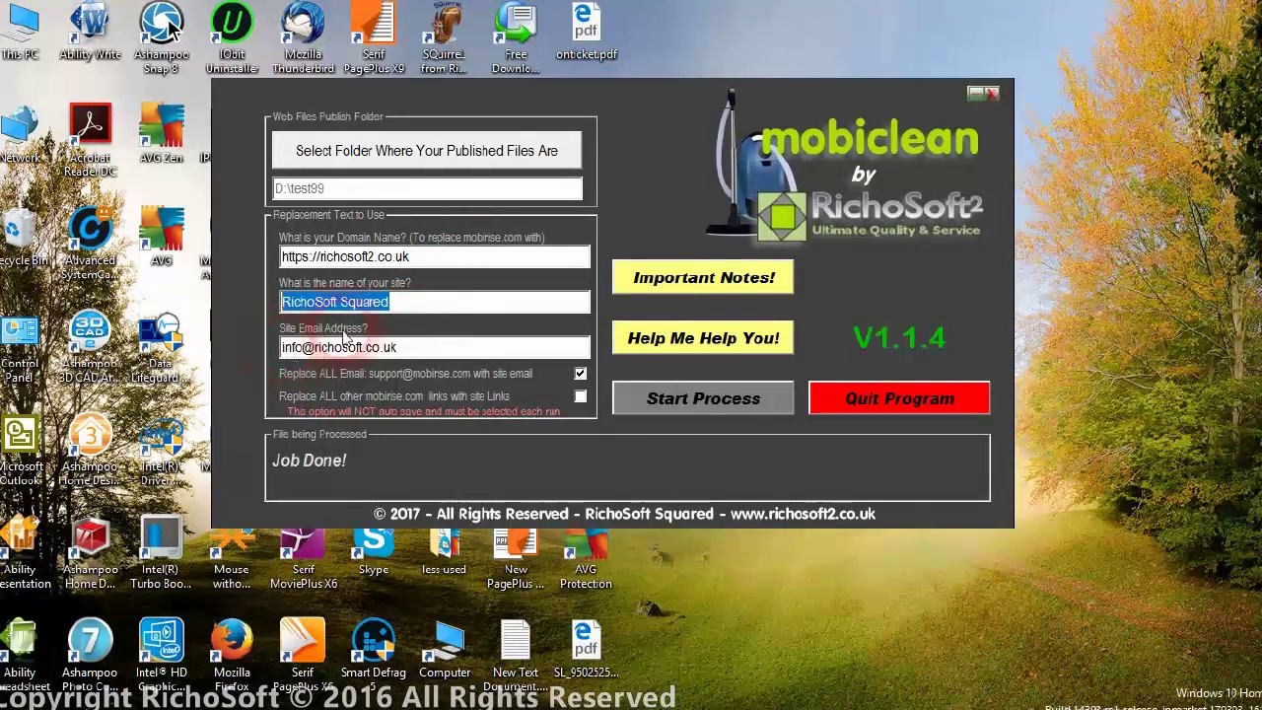
pyautogui.click(420, 308)
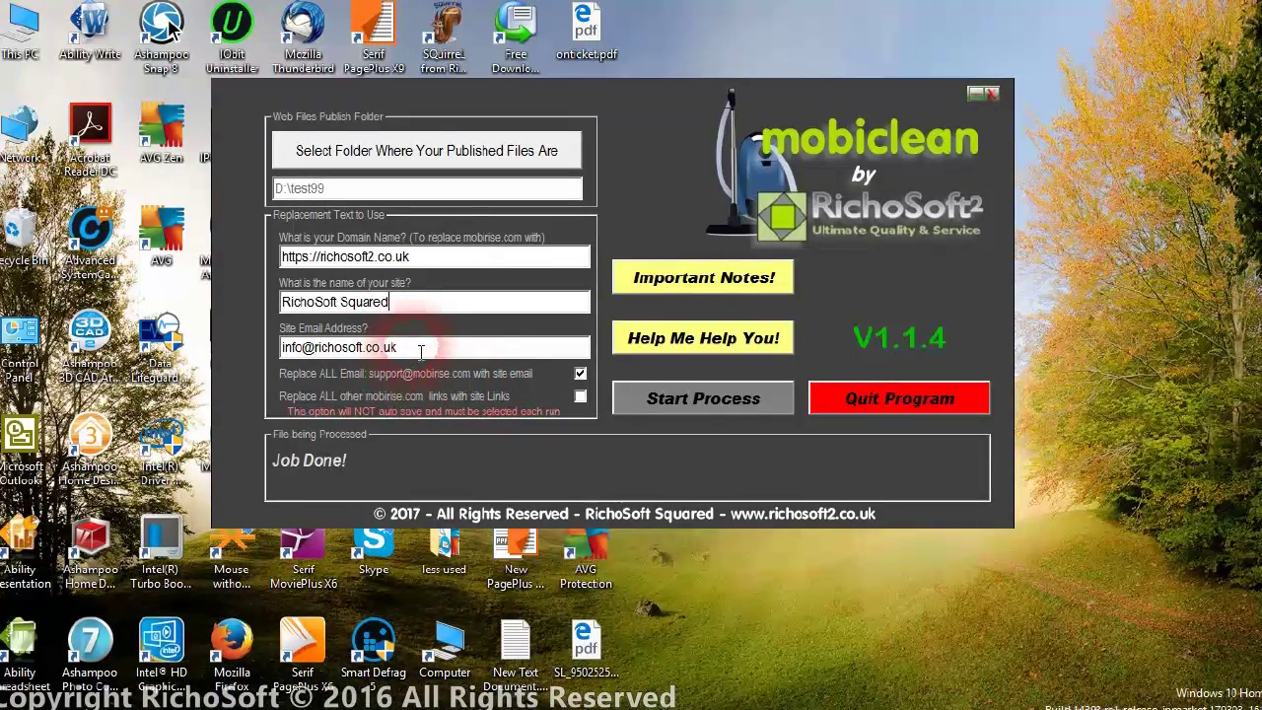
pyautogui.moveTo(399, 347); pyautogui.dragTo(276, 353)
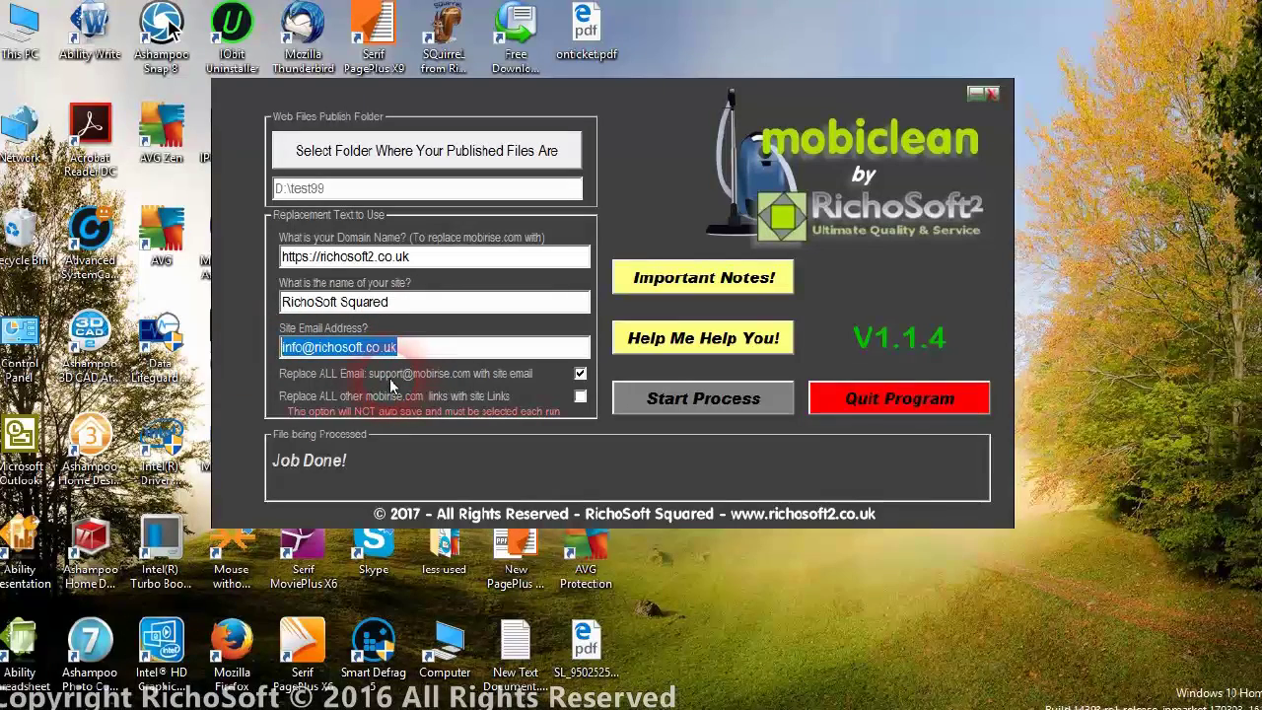
pyautogui.click(433, 347)
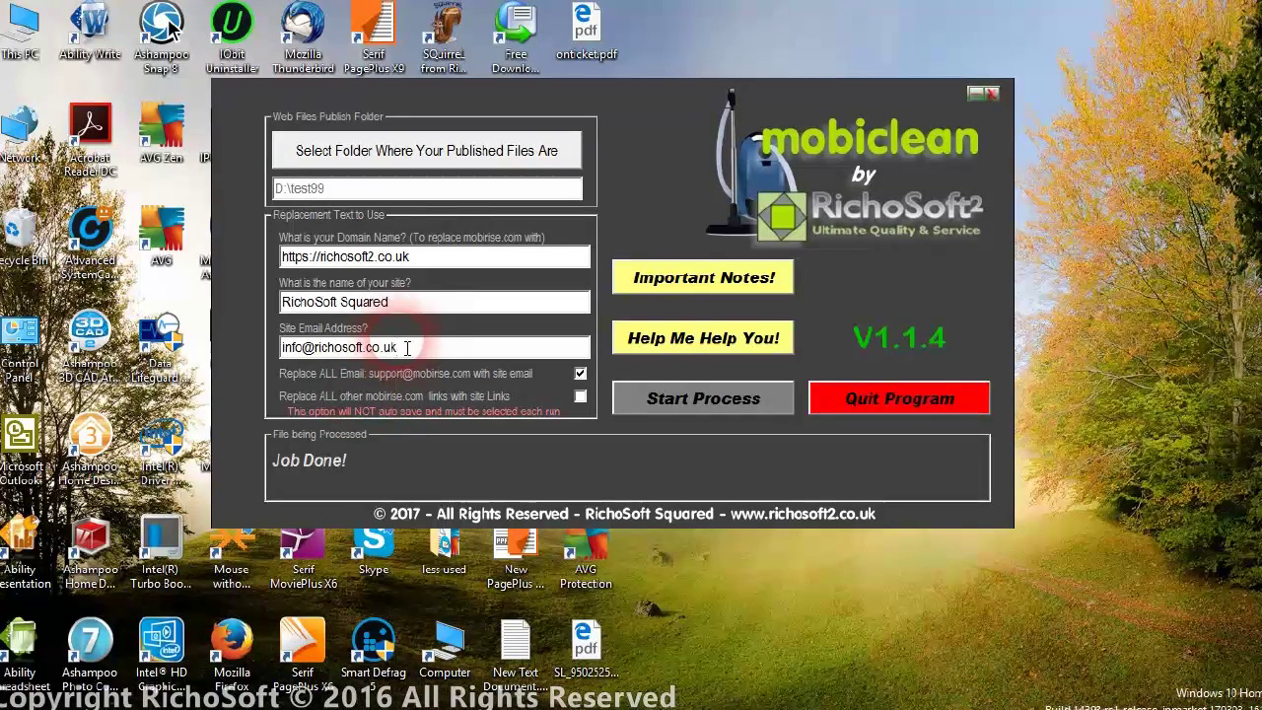
# - Enable replacing all other mobirise.com links with site links, accepting the prototype warning, and start the cleaning process
pyautogui.click(582, 397)
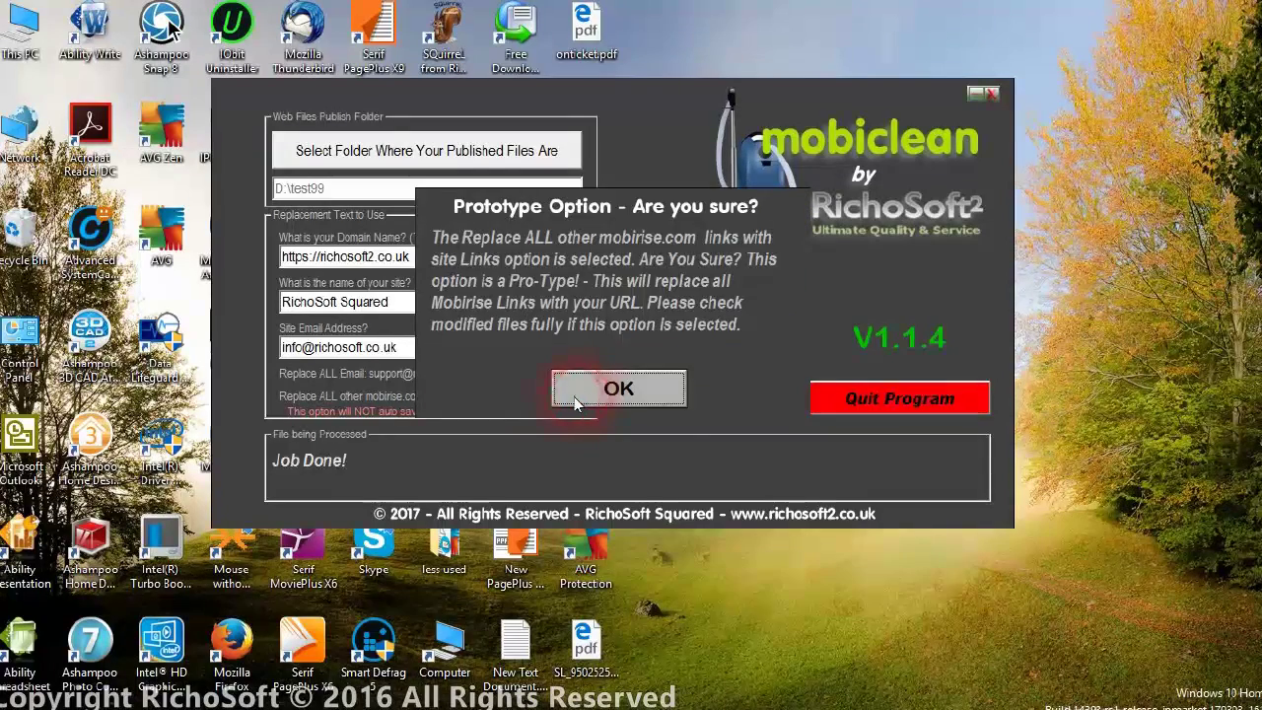
pyautogui.click(574, 397)
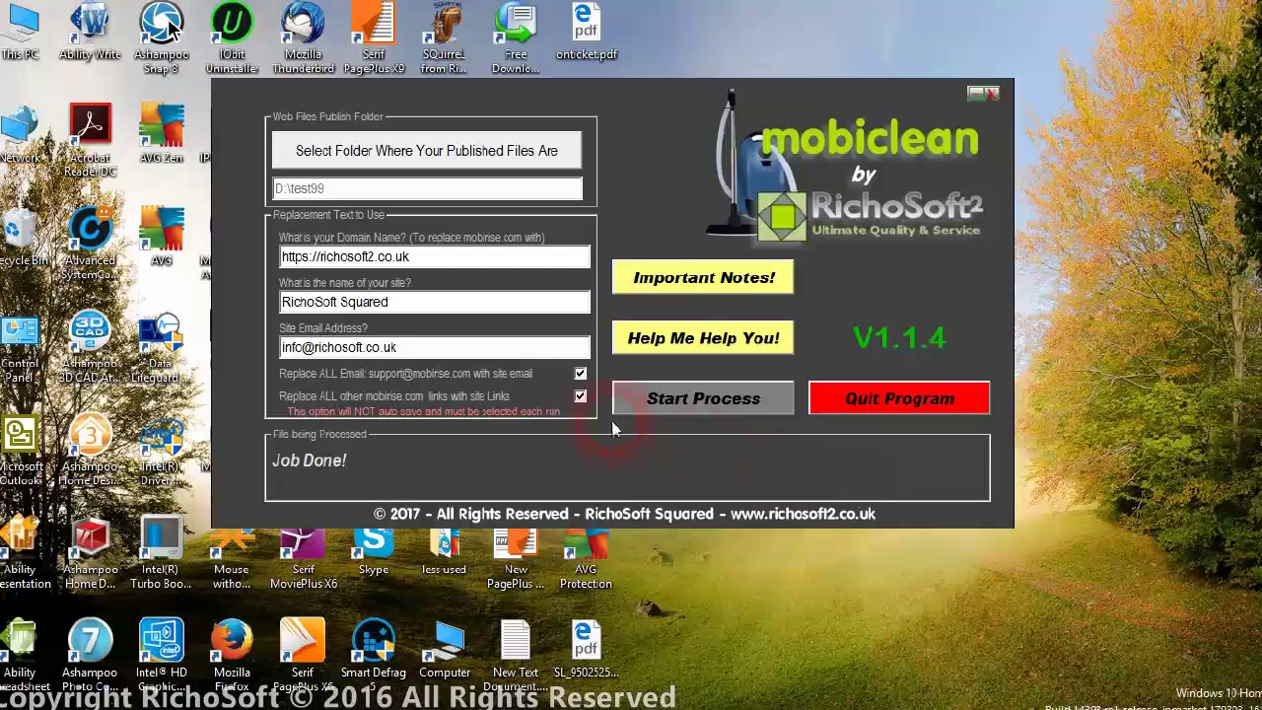
pyautogui.click(578, 397)
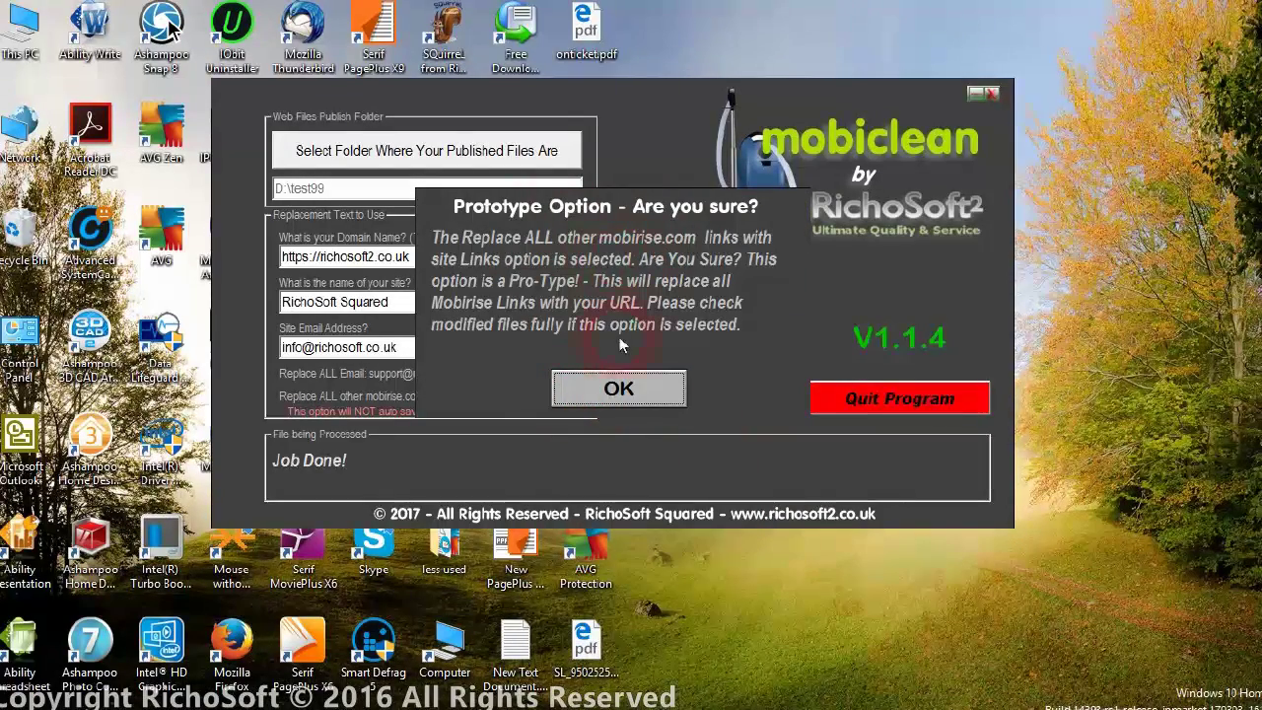
pyautogui.click(612, 394)
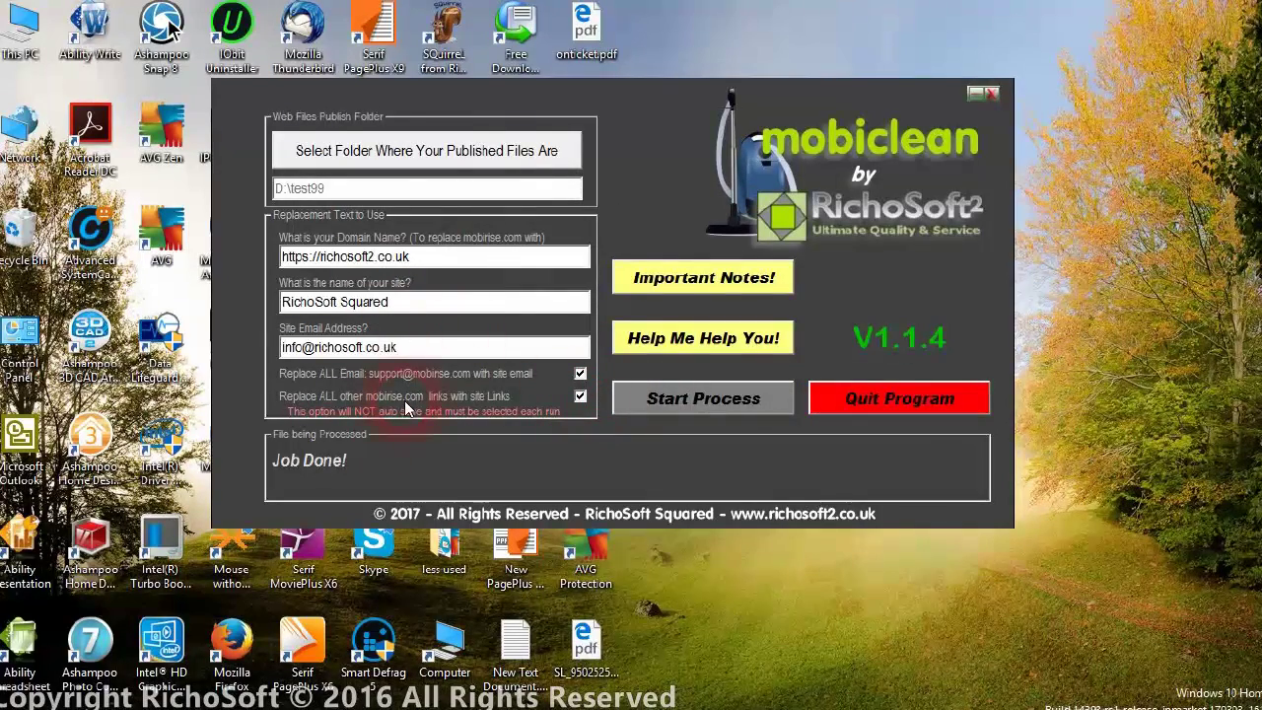
pyautogui.click(667, 400)
# - Reload the changed files in Notepad++ and examine the site and MobiClean comments in the head of index.html
pyautogui.click(425, 616)
pyautogui.click(647, 443)
pyautogui.click(646, 444)
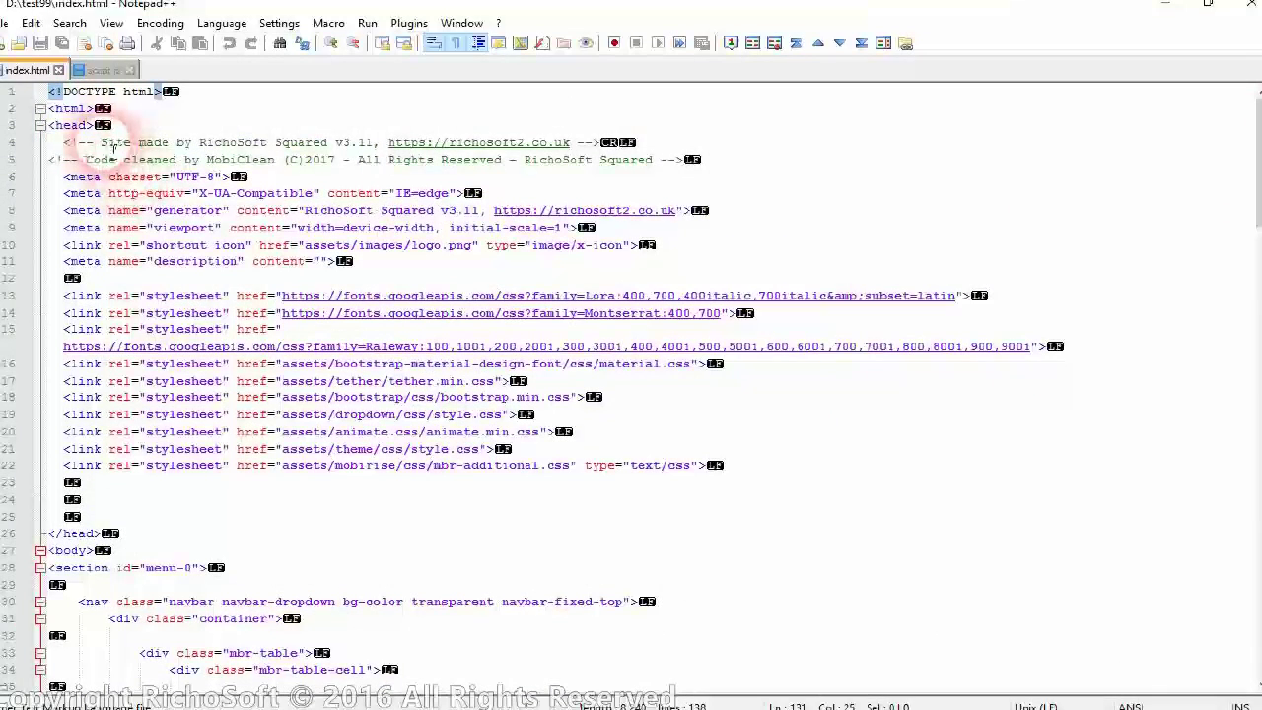
pyautogui.click(108, 144)
pyautogui.moveTo(108, 145); pyautogui.dragTo(598, 145)
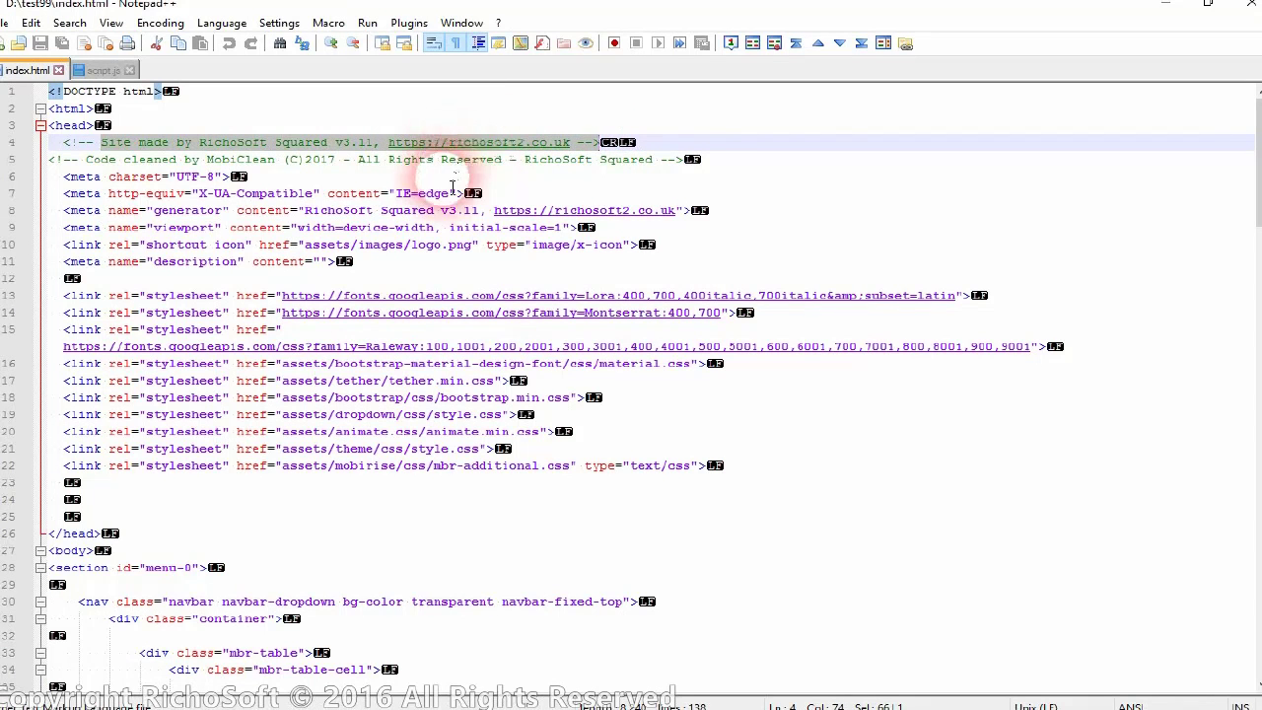
pyautogui.moveTo(48, 159); pyautogui.dragTo(703, 167)
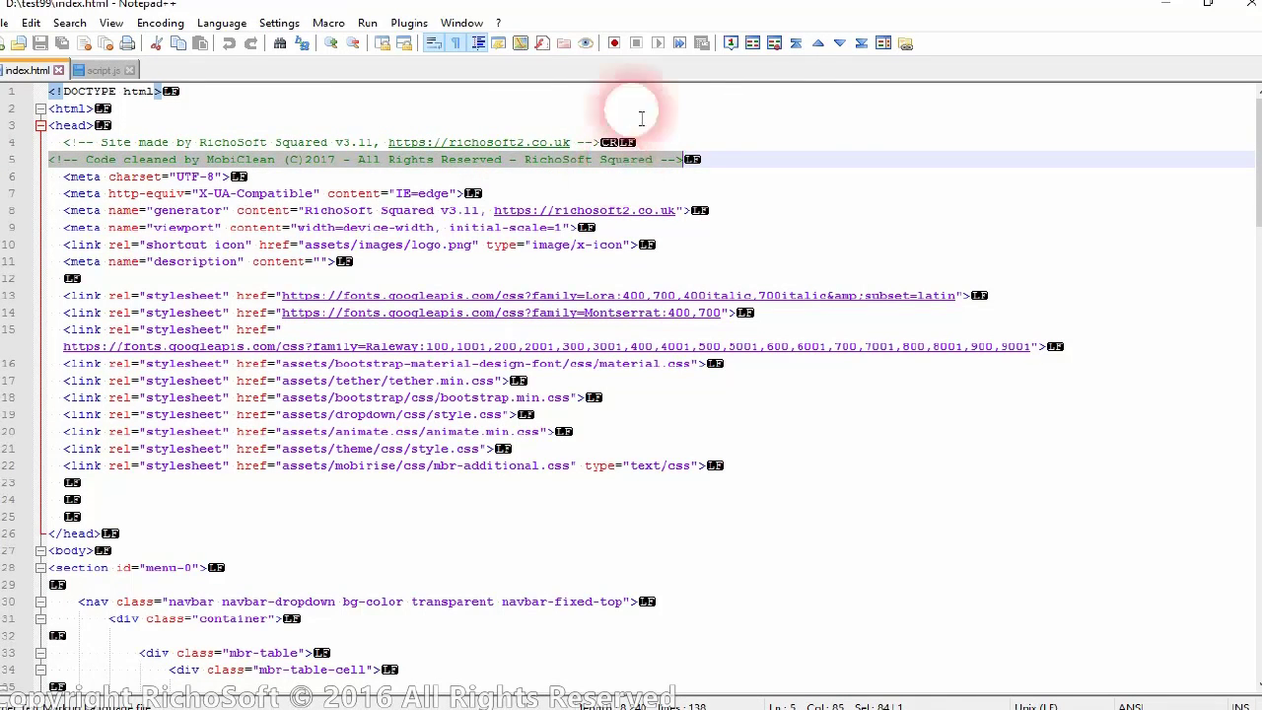
pyautogui.click(707, 199)
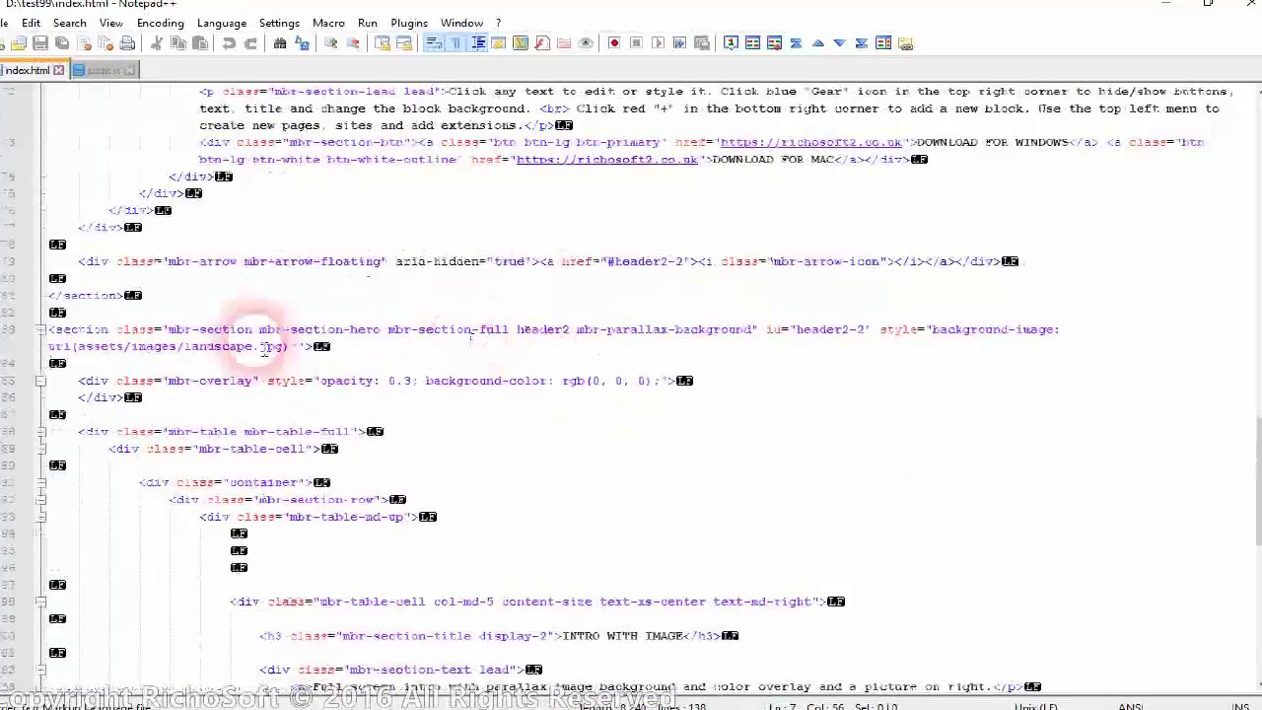
# - Check the replaced link addresses of the download and MORE buttons in the body of index.html
pyautogui.scroll(-1, 227, 335)
pyautogui.scroll(-1, 252, 357)
pyautogui.scroll(5, 252, 358)
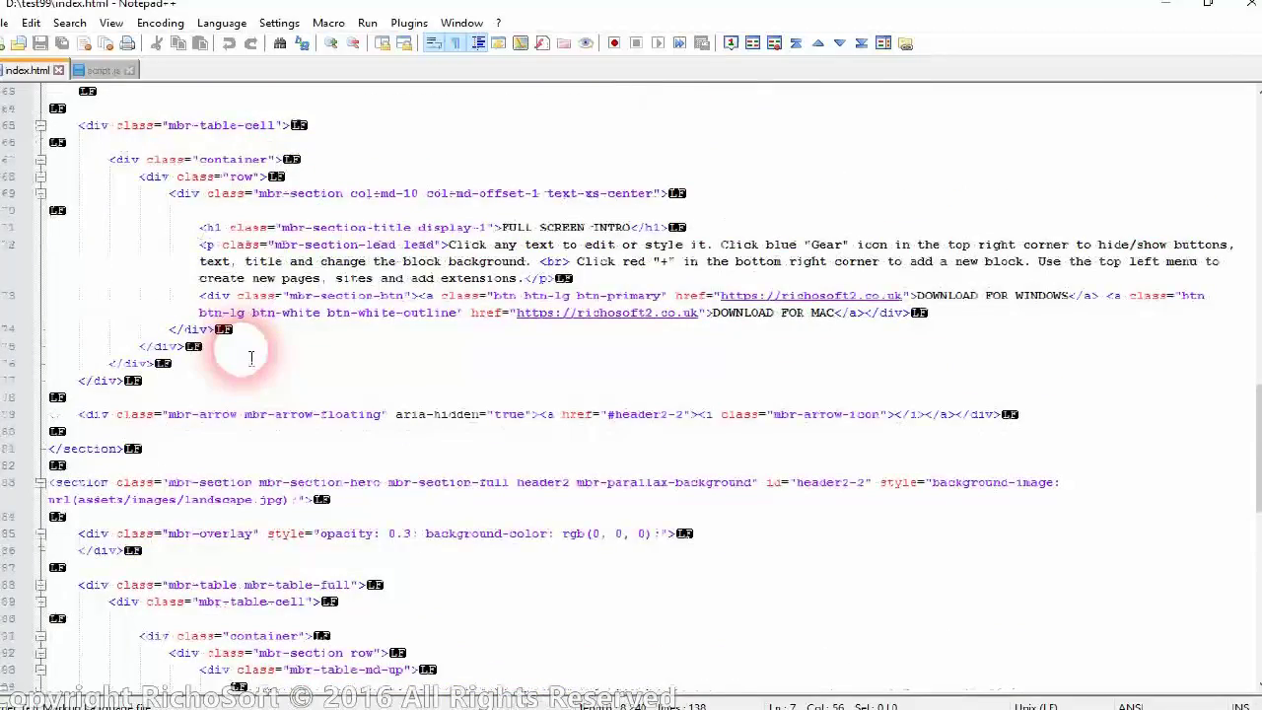
pyautogui.scroll(-9, 251, 358)
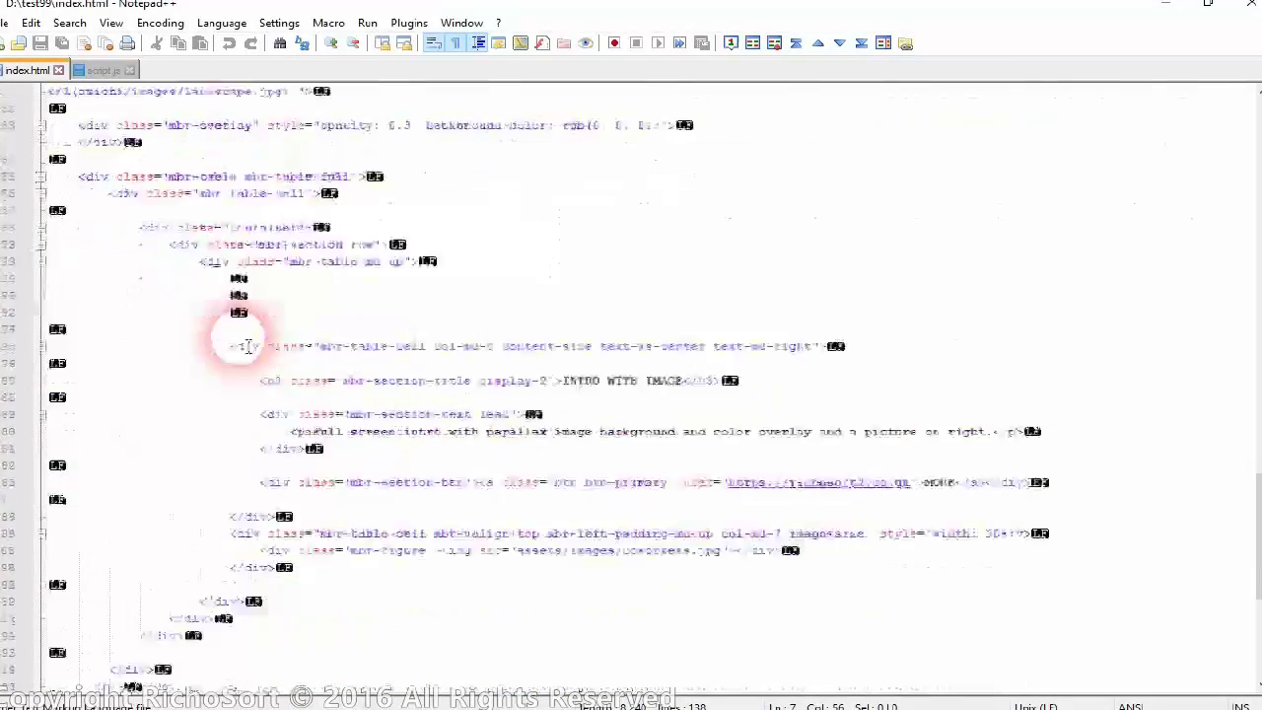
pyautogui.scroll(9, 246, 347)
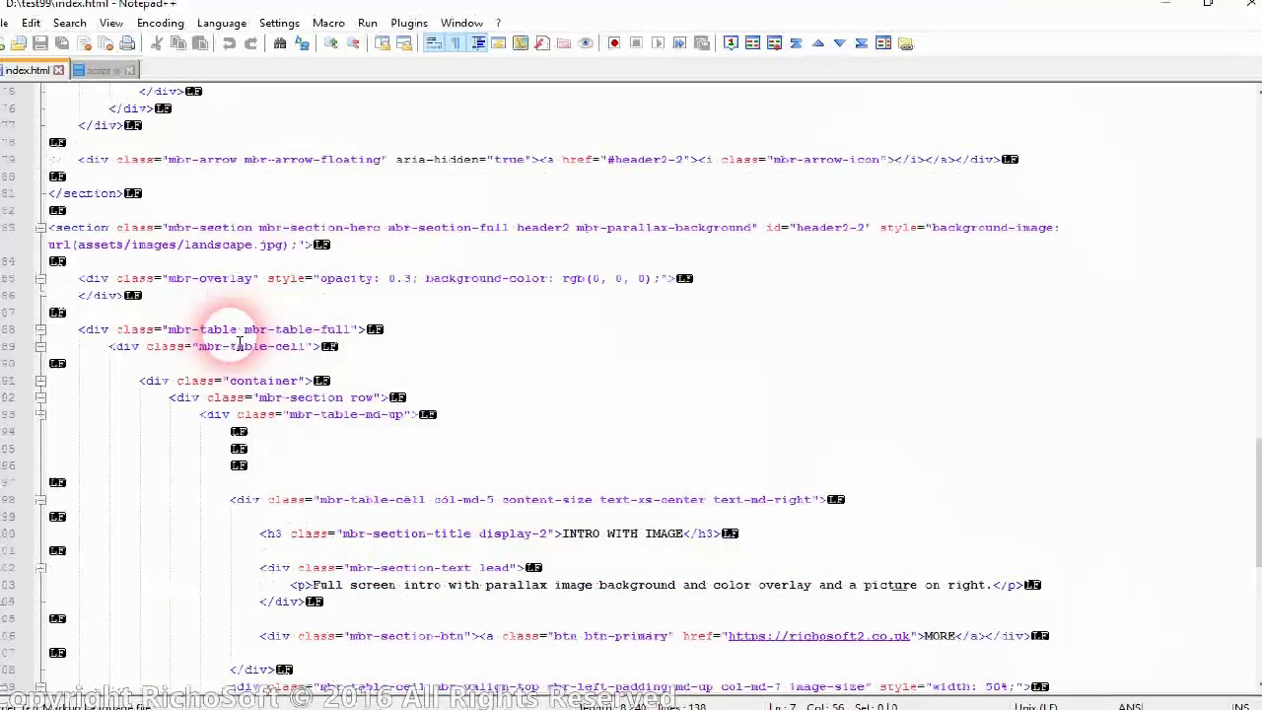
pyautogui.scroll(1, 240, 343)
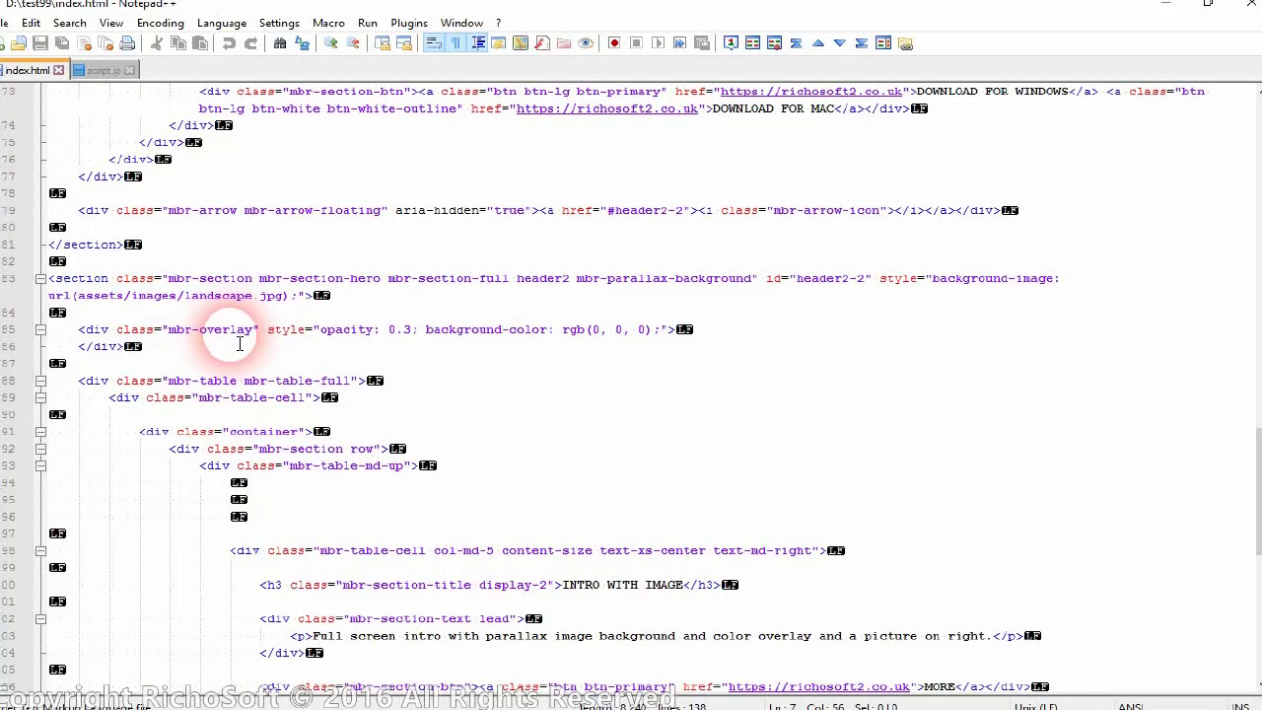
# - Examine the engine section link, the intro sections and the script references in the body of index.html
pyautogui.scroll(5, 240, 343)
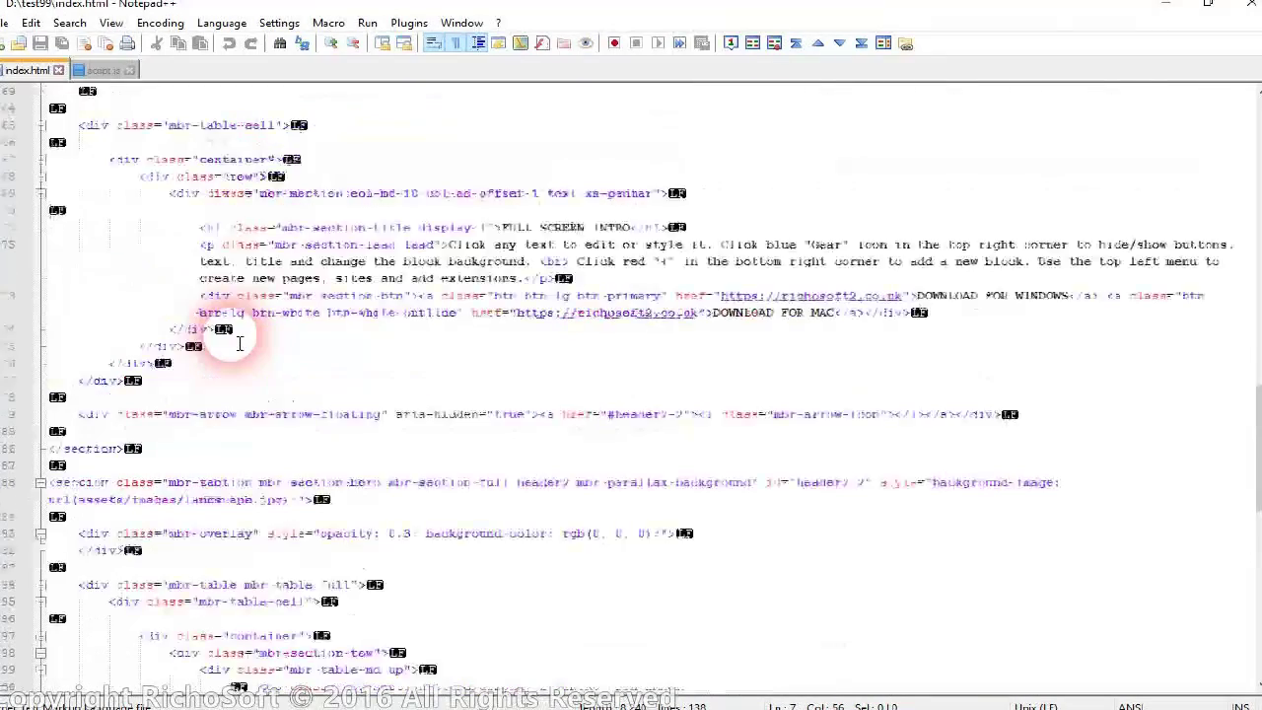
pyautogui.scroll(1, 239, 345)
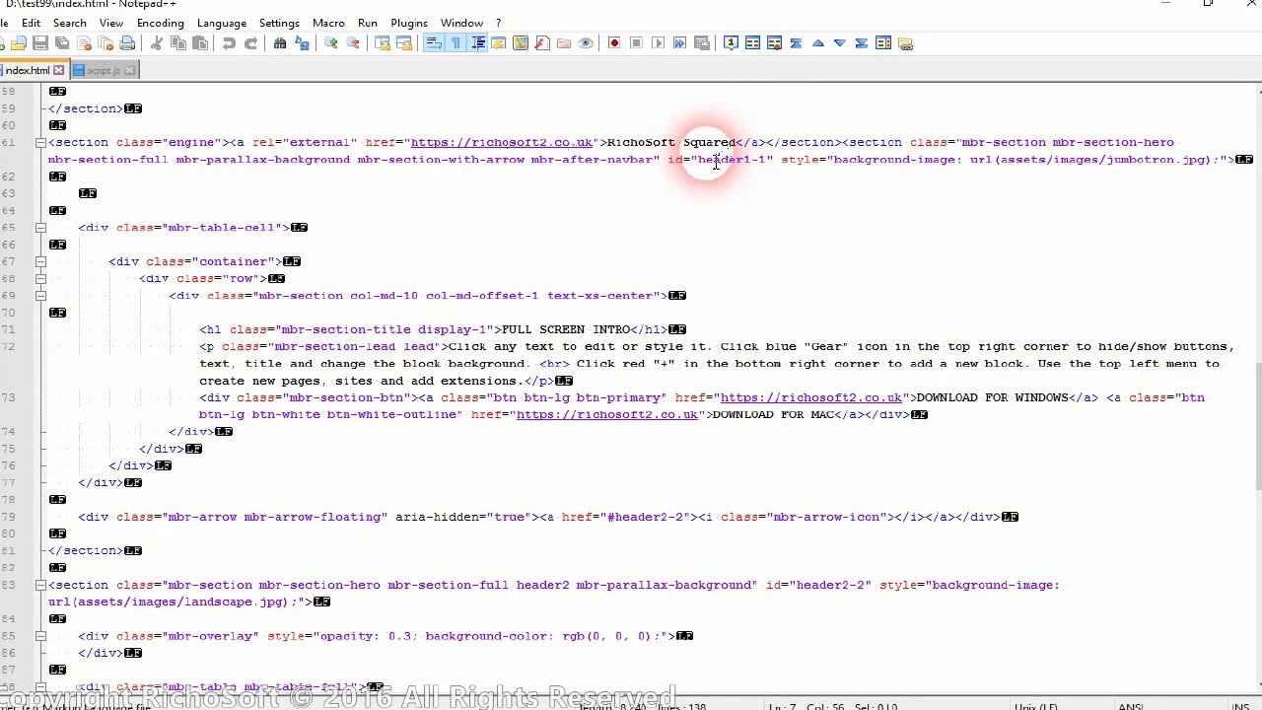
pyautogui.scroll(-2, 651, 271)
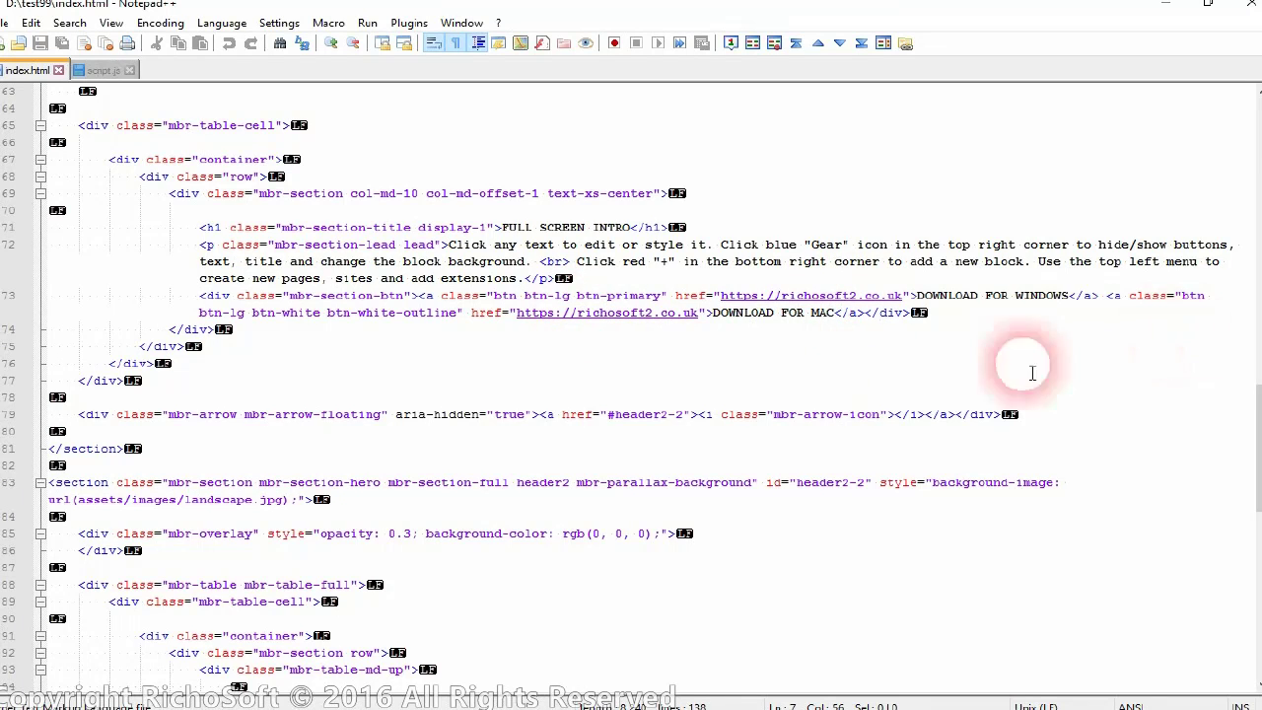
pyautogui.scroll(-7, 513, 389)
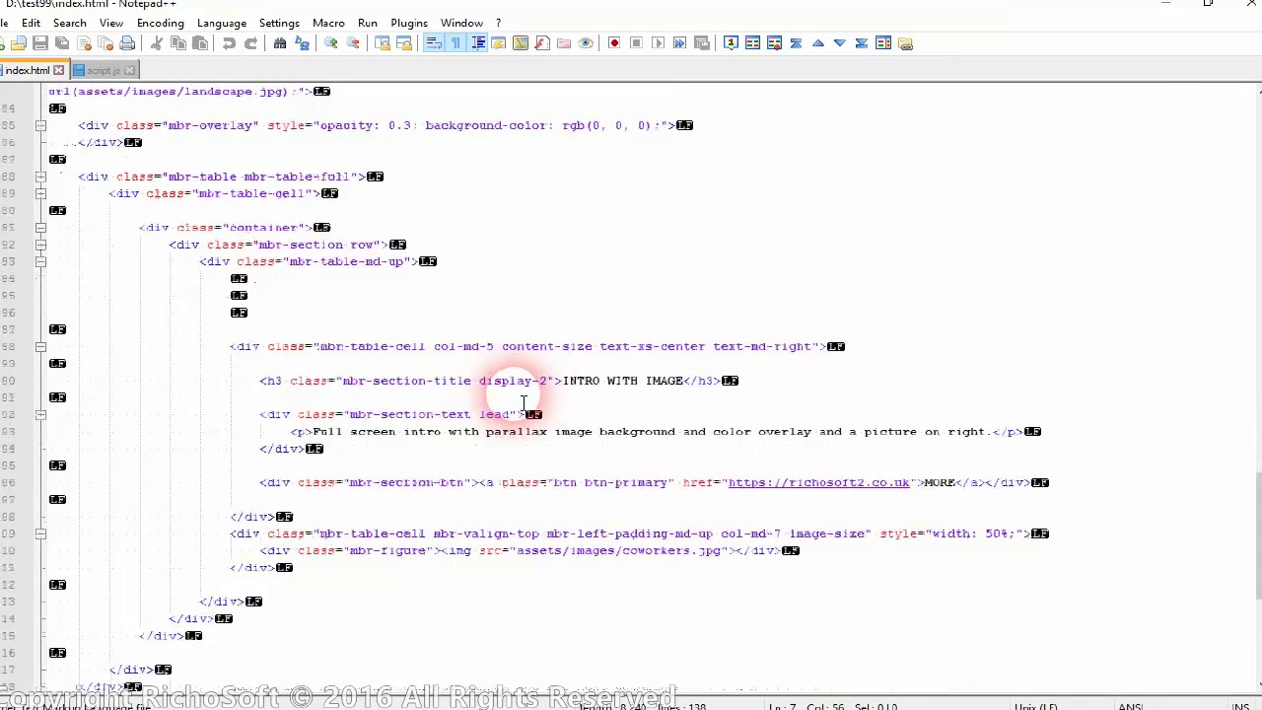
pyautogui.scroll(-1, 524, 400)
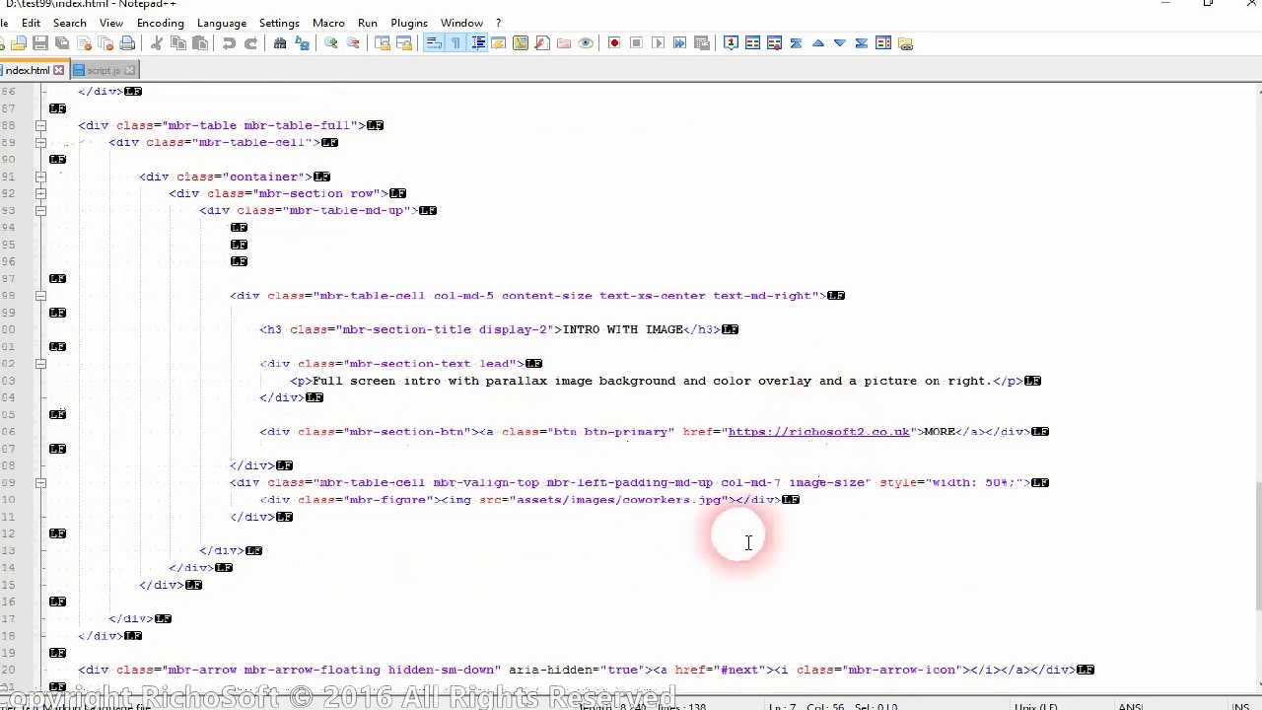
pyautogui.scroll(-6, 563, 501)
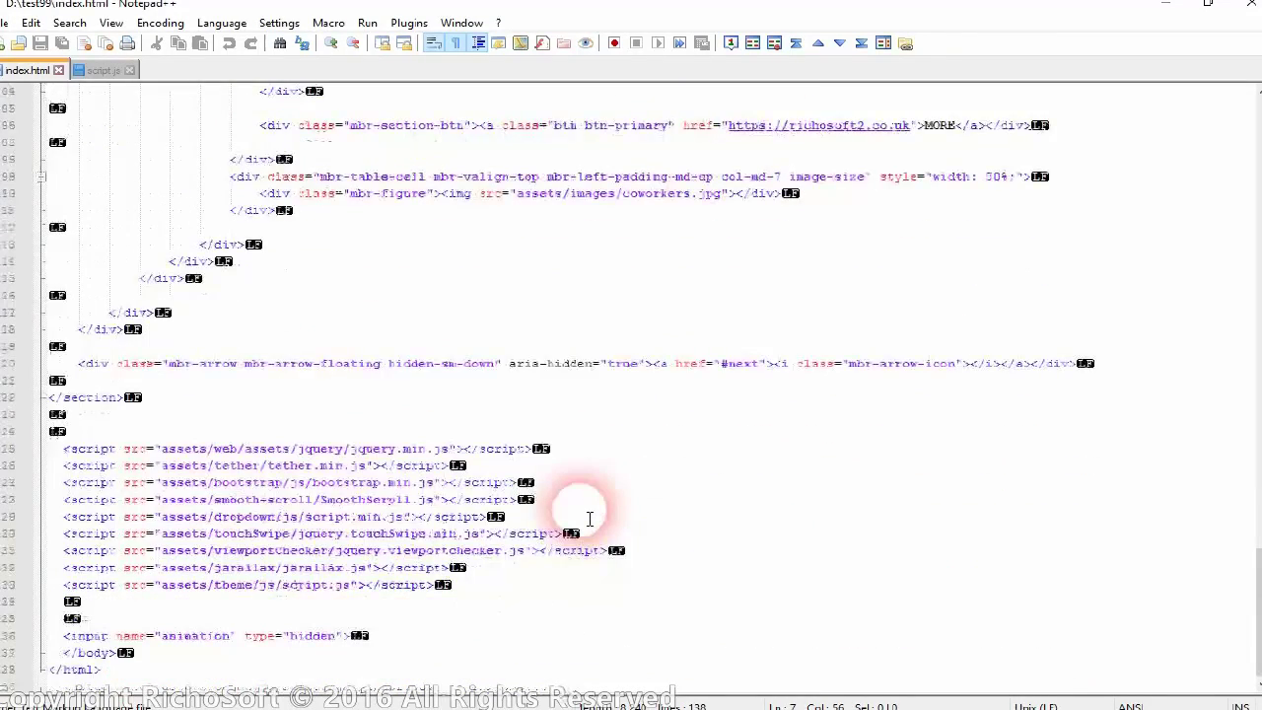
pyautogui.scroll(1, 589, 518)
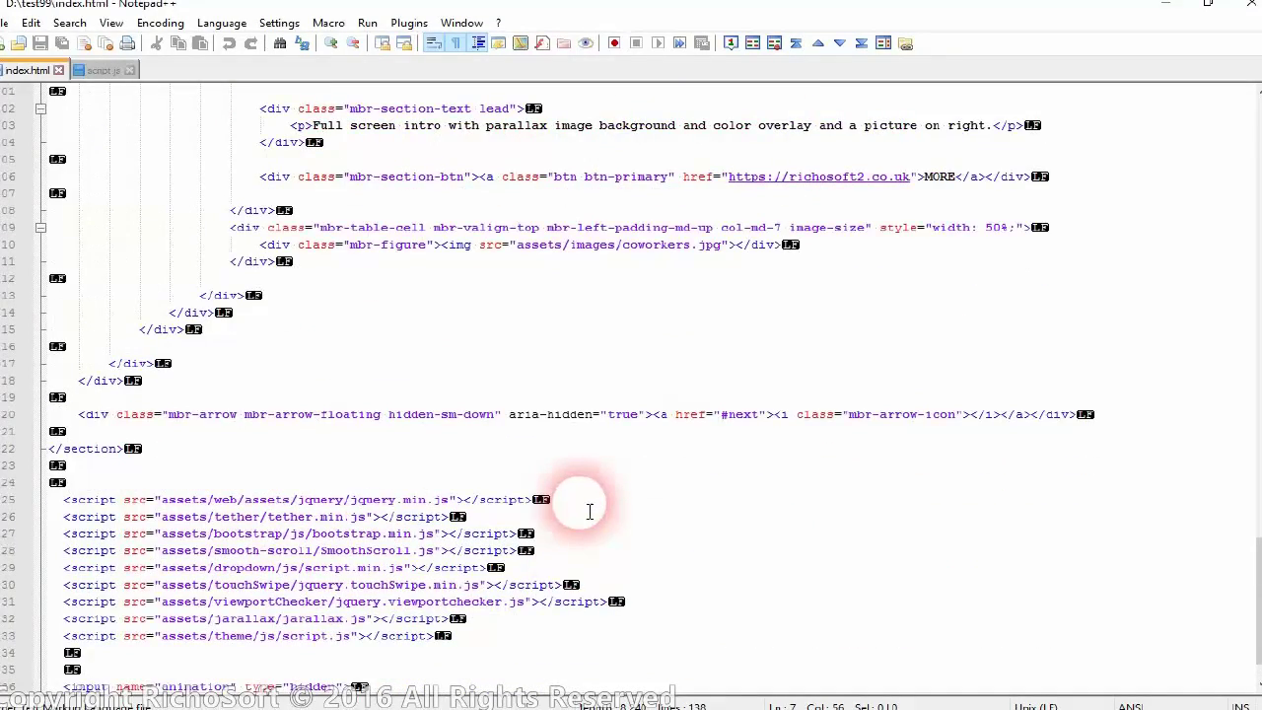
pyautogui.scroll(-1, 592, 503)
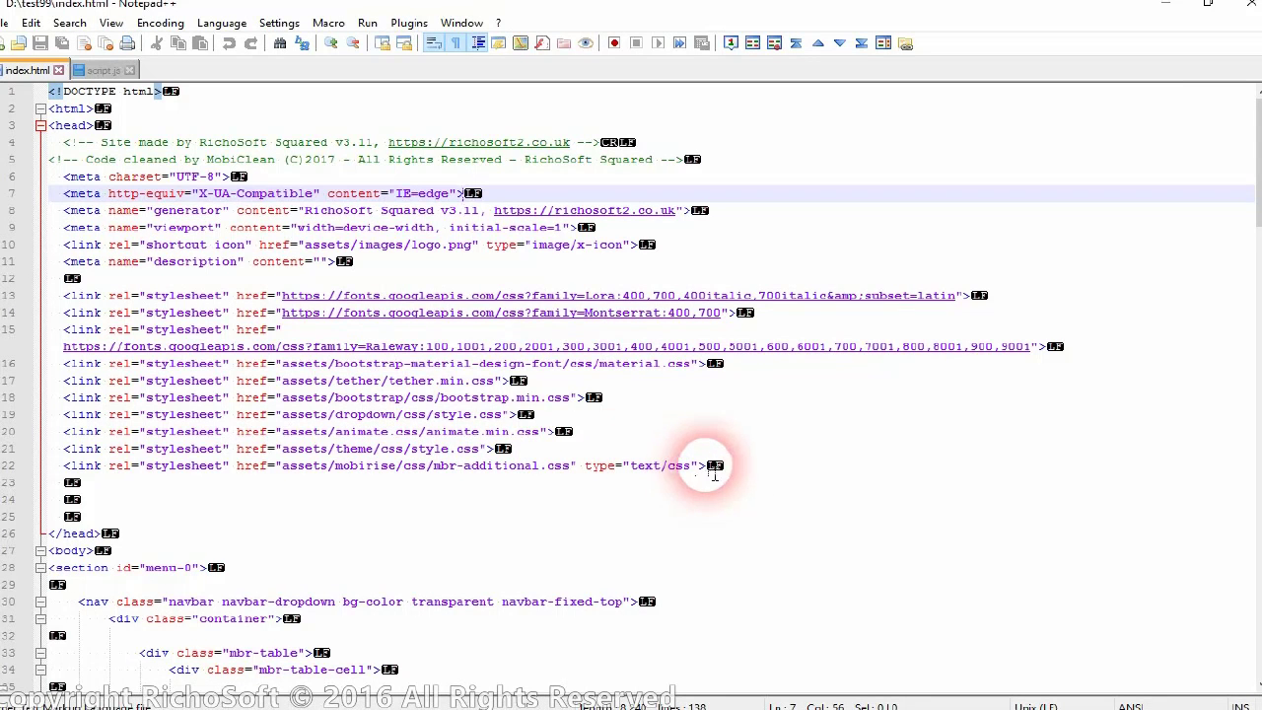
# - Recheck the stylesheet and logo references in the head of index.html, and inspect the engine link code at the end of script.js
pyautogui.scroll(-1, 454, 193)
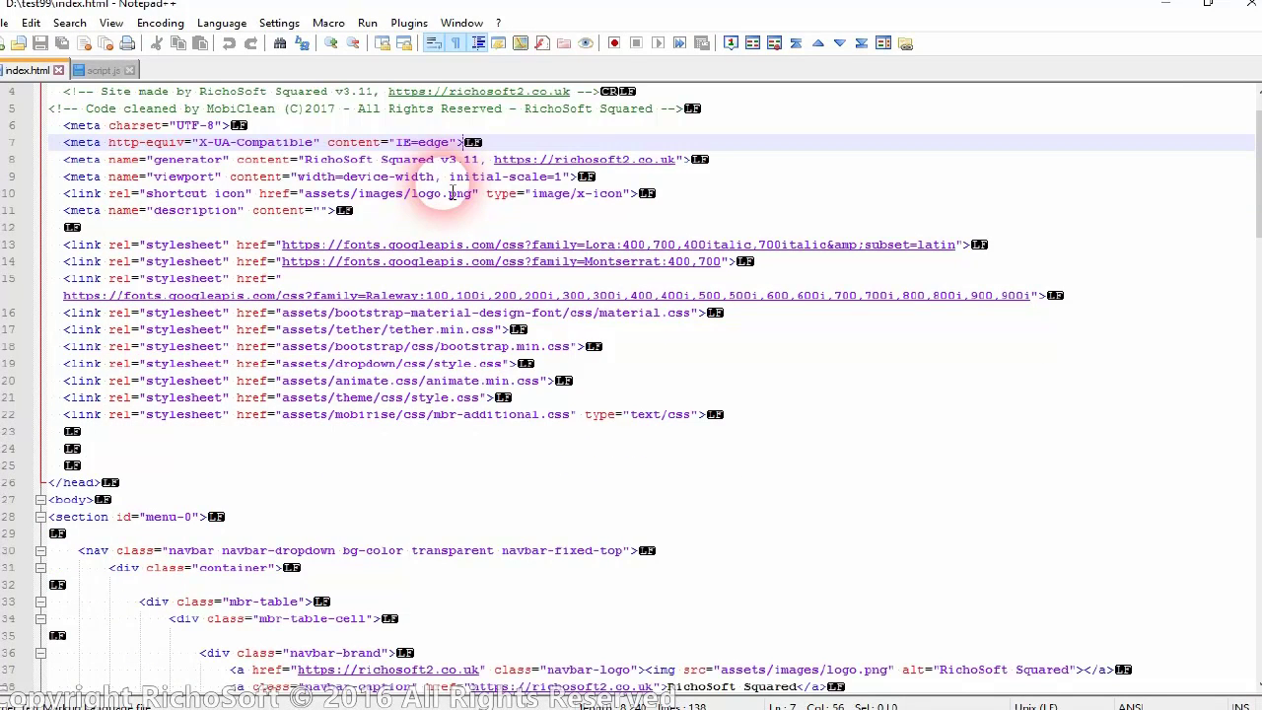
pyautogui.scroll(1, 453, 193)
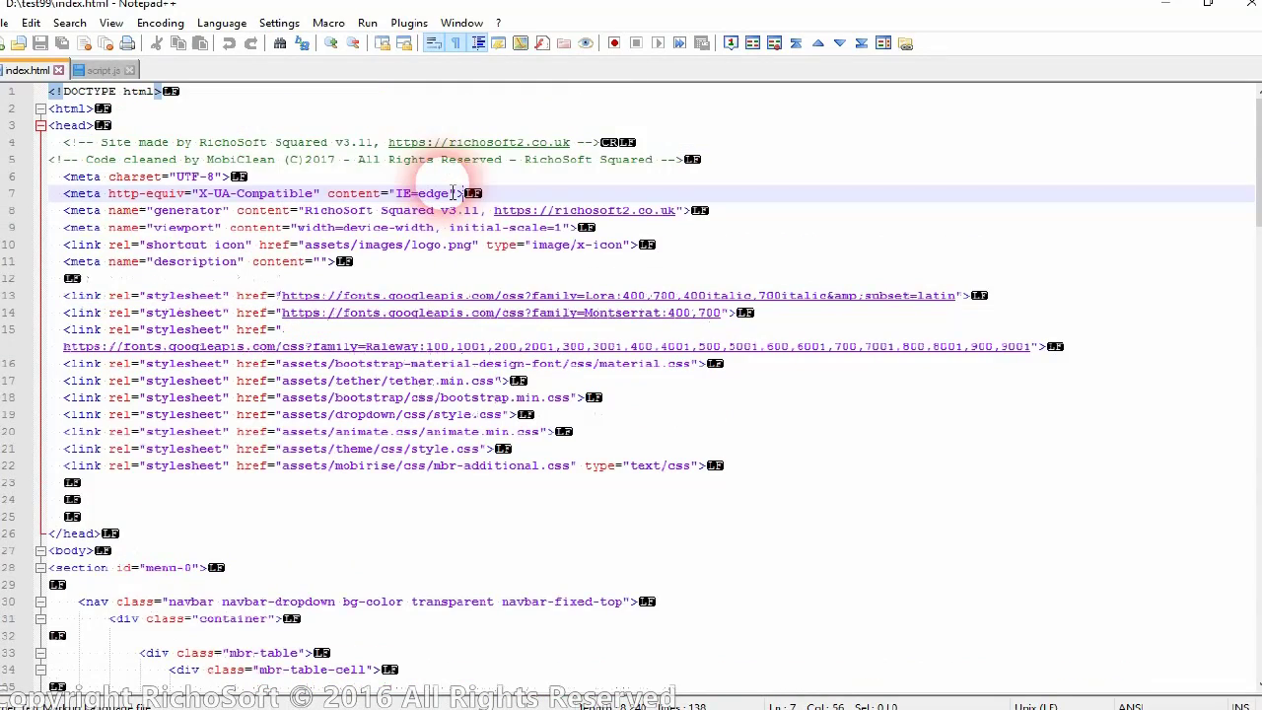
pyautogui.scroll(-2, 520, 381)
pyautogui.click(104, 70)
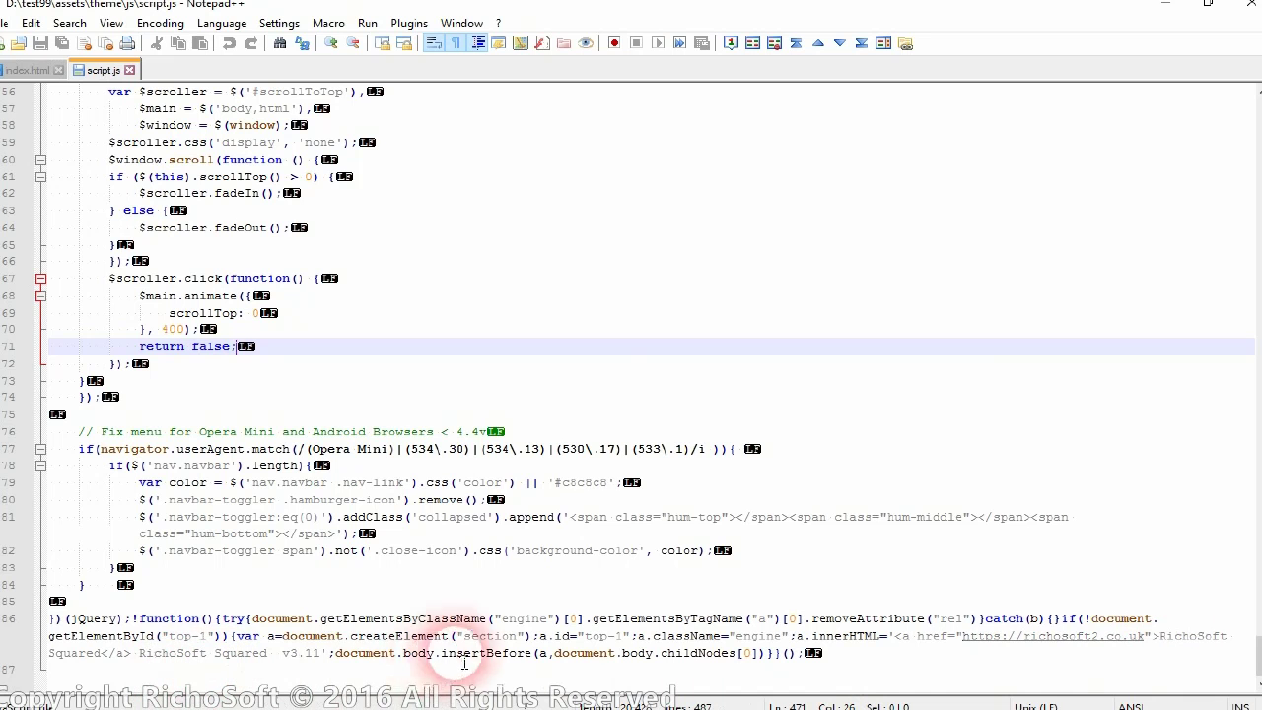
# - Open page16.html from the test99 folder in Notepad++
pyautogui.moveTo(655, 698)
pyautogui.moveTo(192, 698)
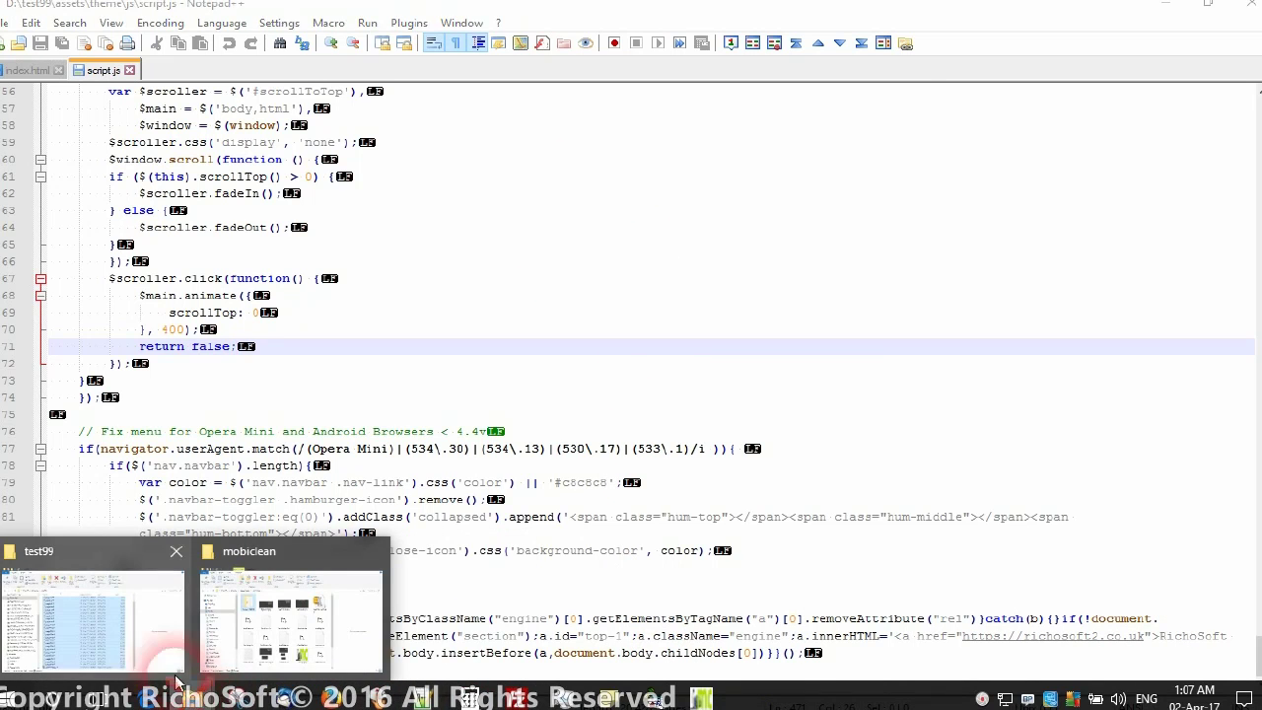
pyautogui.click(143, 670)
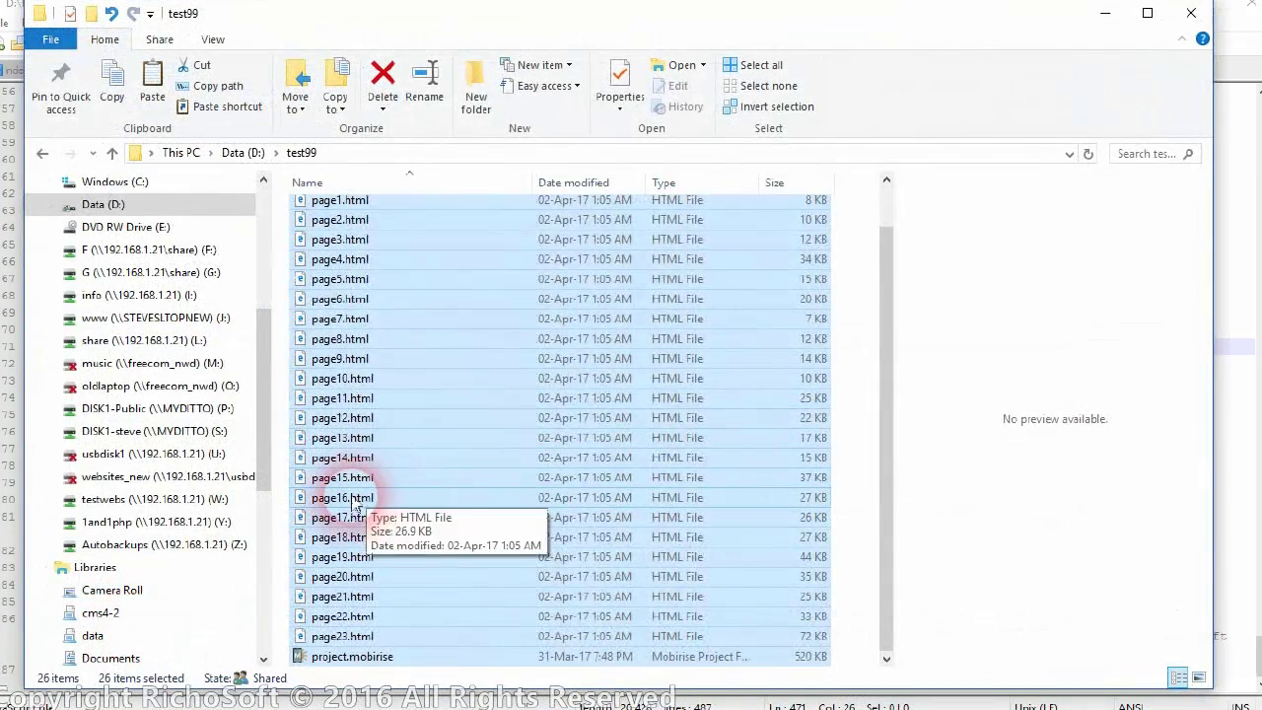
pyautogui.click(353, 497)
pyautogui.rightClick(353, 498)
pyautogui.click(439, 89)
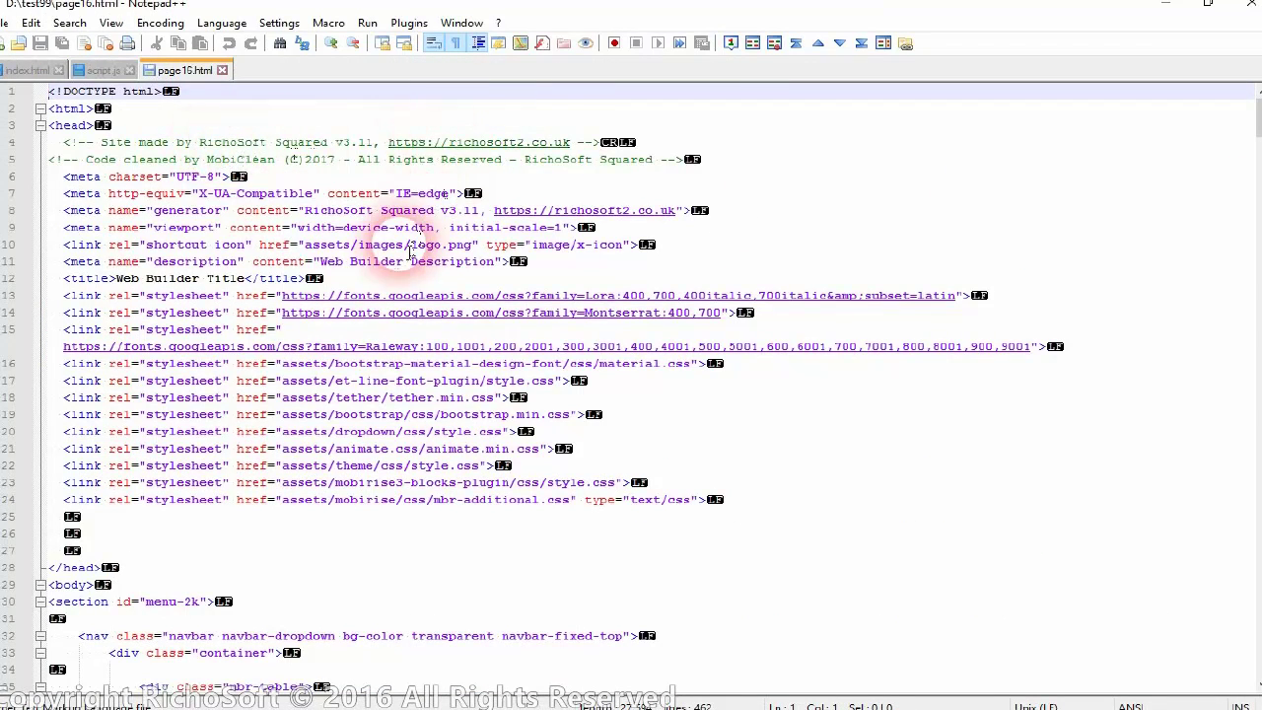
# - Check the head comments, the engine section link and the GET FREE TRIAL button link in page16.html
pyautogui.scroll(-1, 410, 252)
pyautogui.scroll(-2, 434, 281)
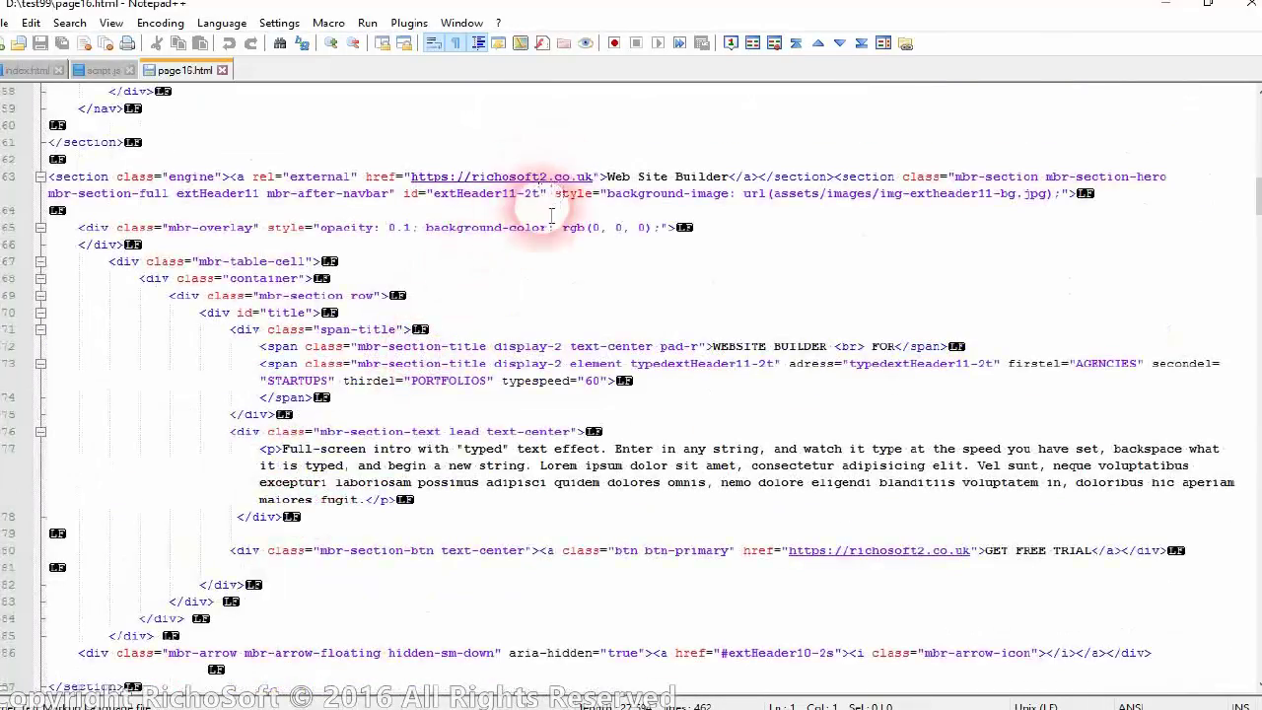
pyautogui.scroll(-4, 563, 226)
pyautogui.scroll(-14, 563, 251)
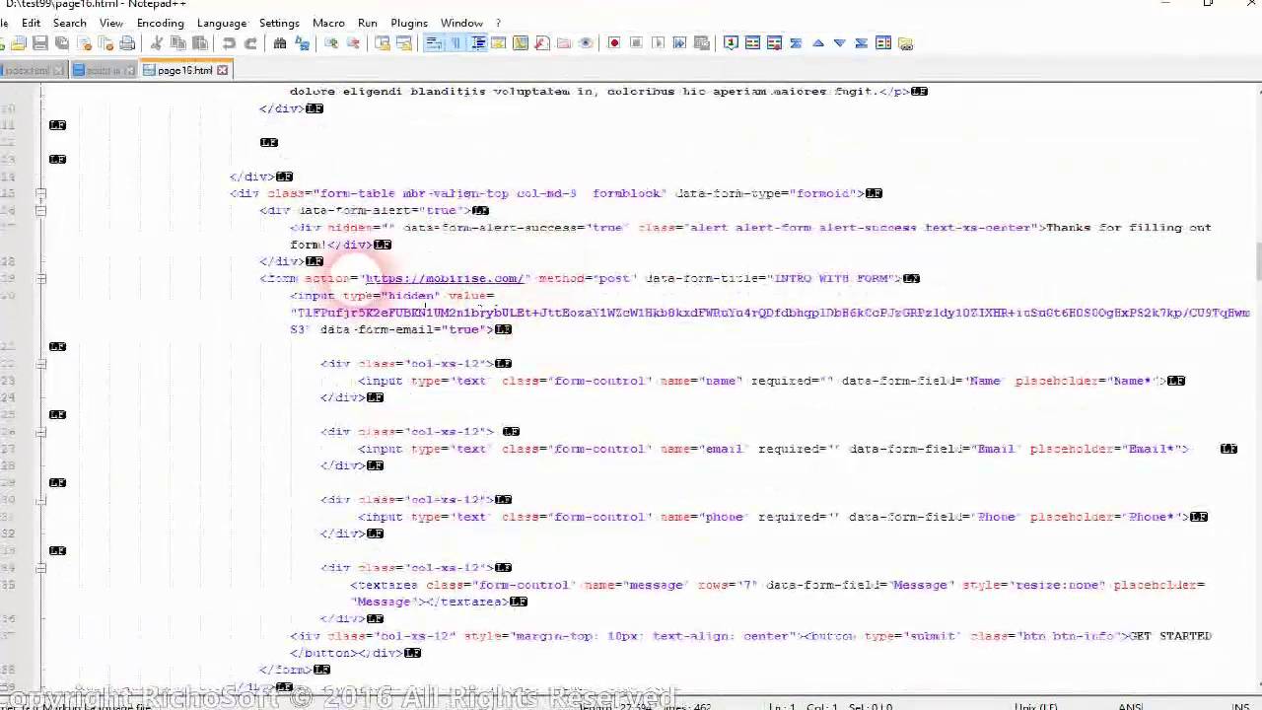
# - Inspect the form action addresses and hidden input values of the INTRO WITH FORM sections in page16.html
pyautogui.click(846, 298)
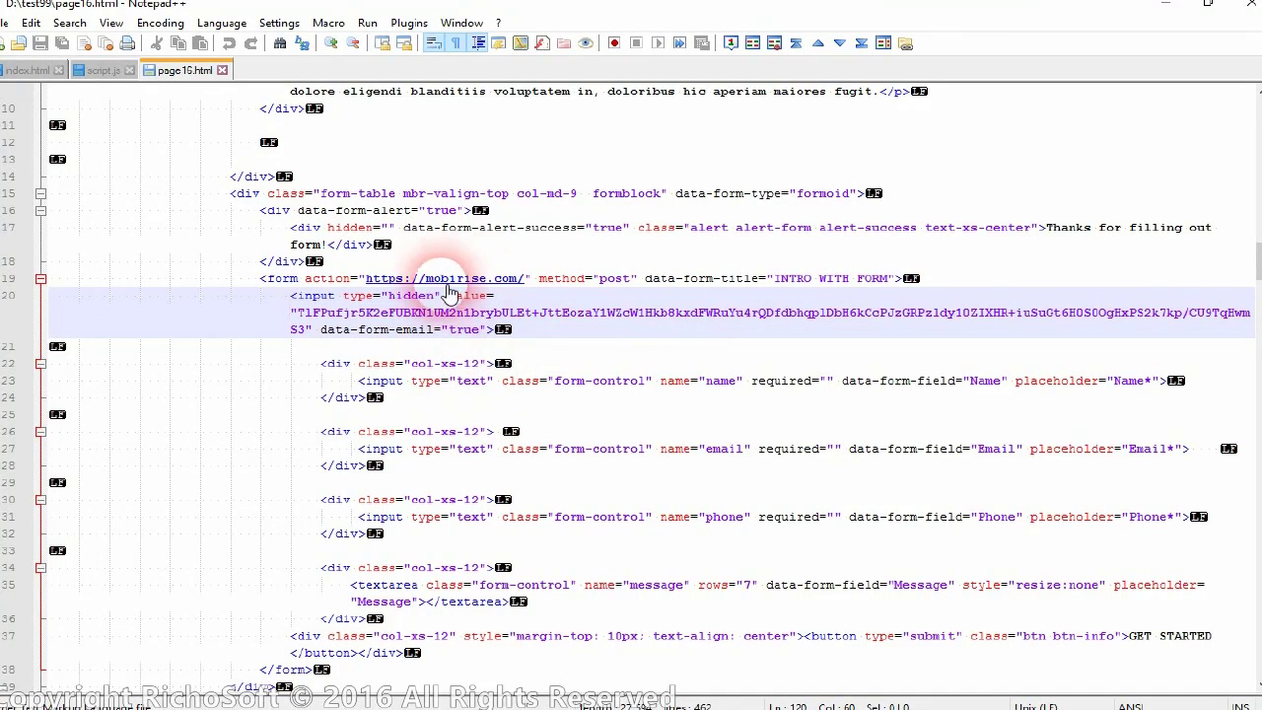
pyautogui.scroll(-2, 483, 533)
pyautogui.scroll(-8, 506, 458)
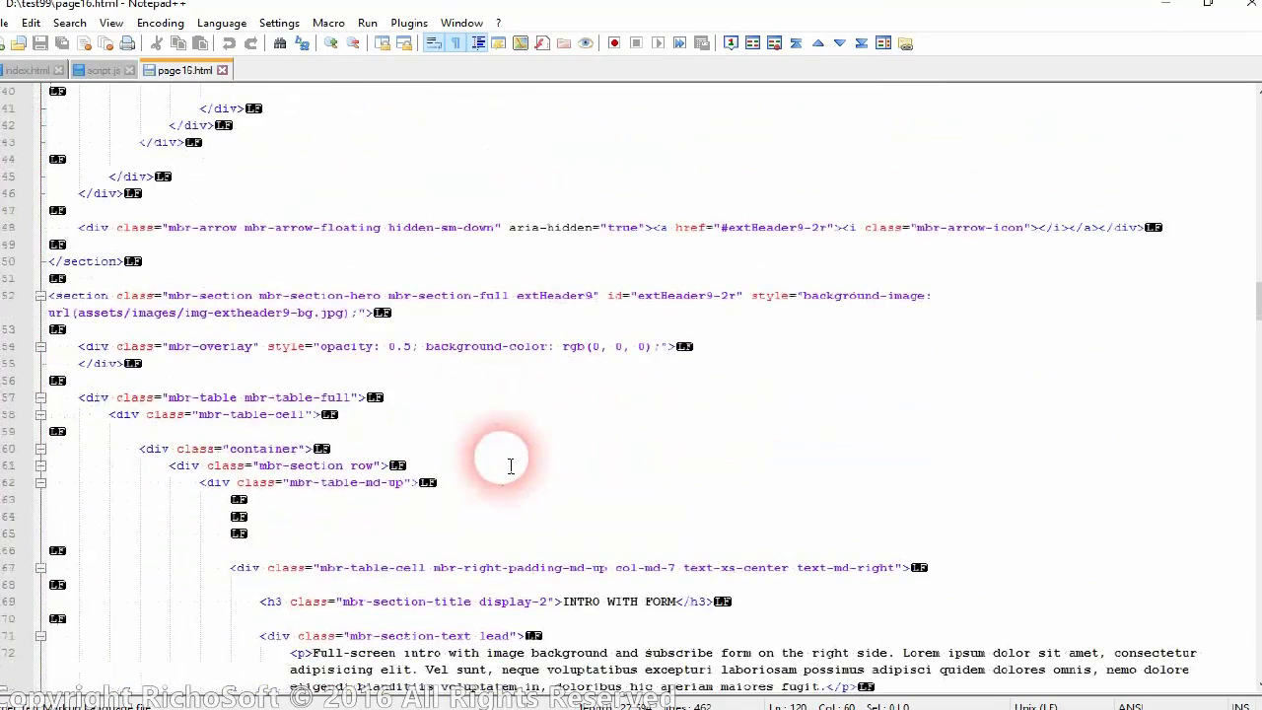
pyautogui.scroll(-6, 511, 466)
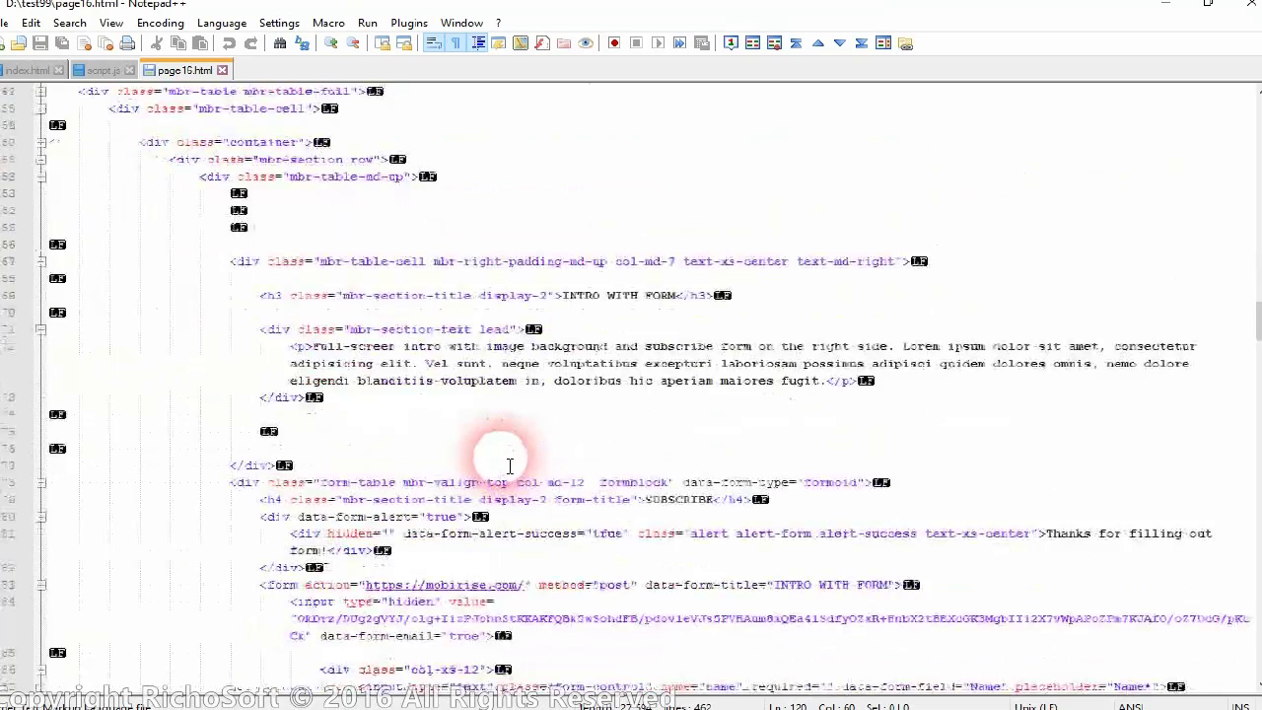
pyautogui.scroll(-9, 509, 465)
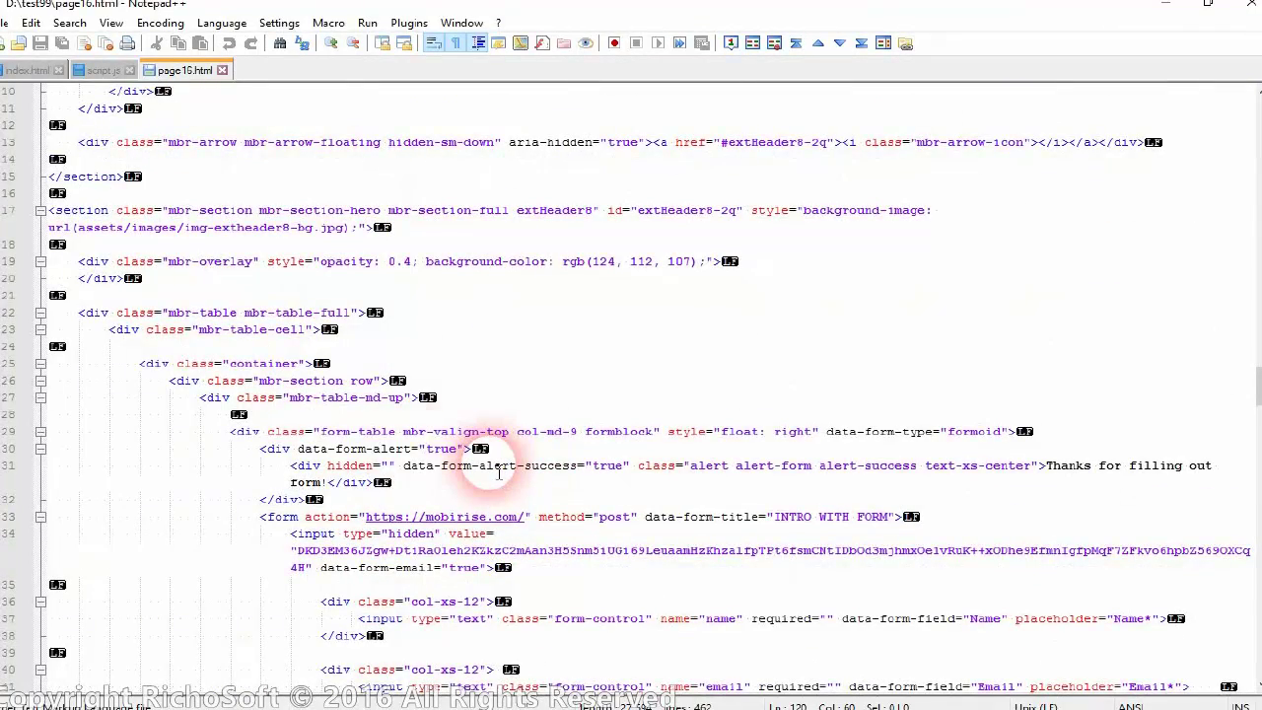
pyautogui.scroll(10, 211, 239)
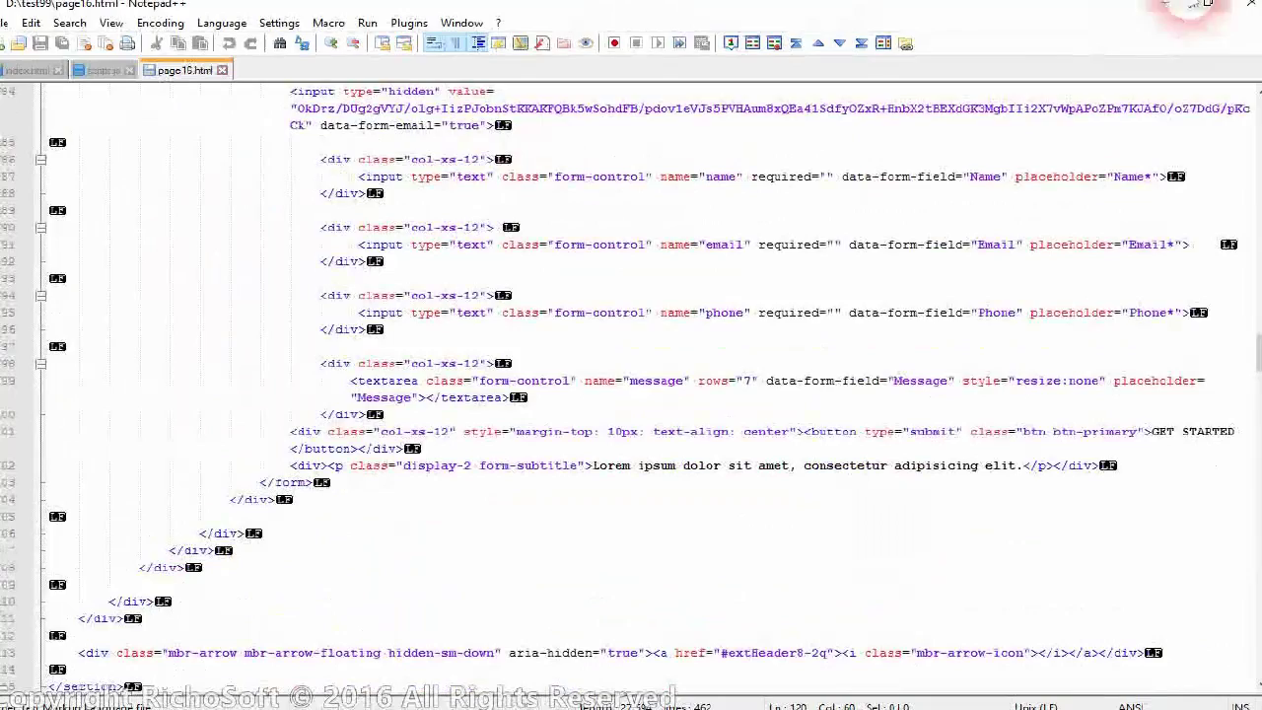
# - Return to MobiClean by minimising the editor and folder windows, and run the cleaning process on D:\test99 again
pyautogui.click(1176, 10)
pyautogui.click(1104, 14)
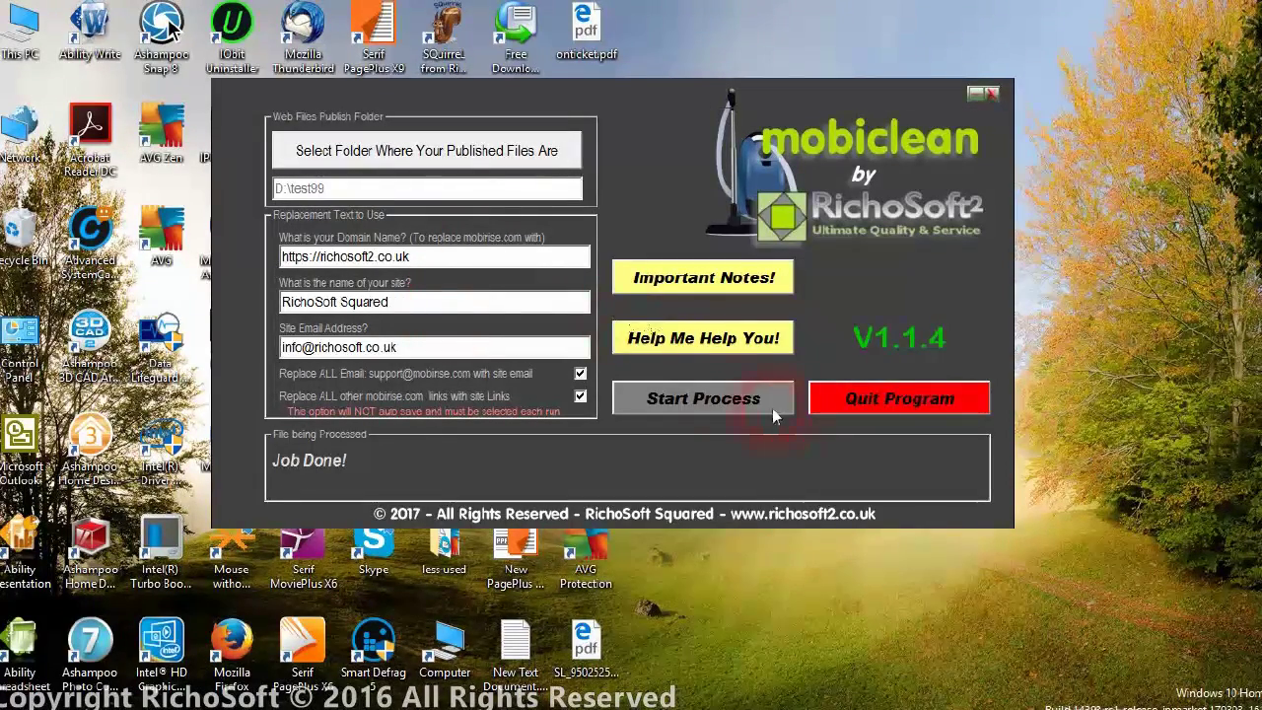
pyautogui.click(736, 400)
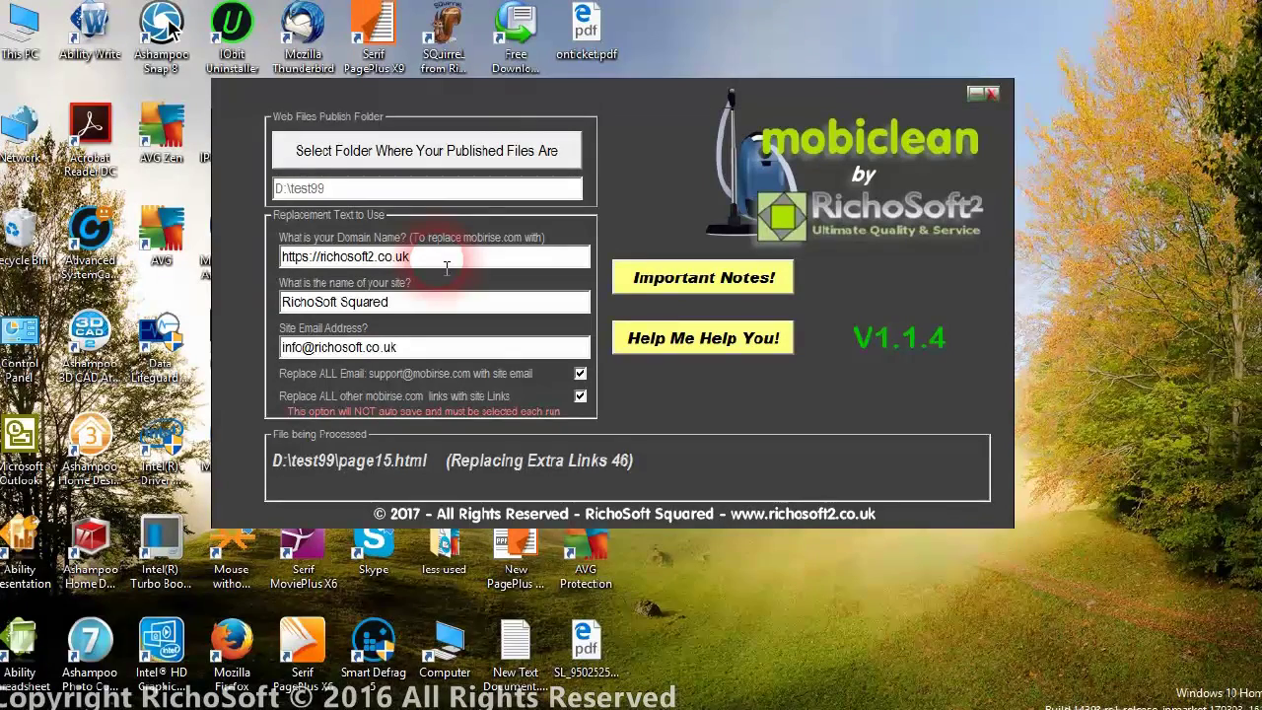
pyautogui.click(339, 304)
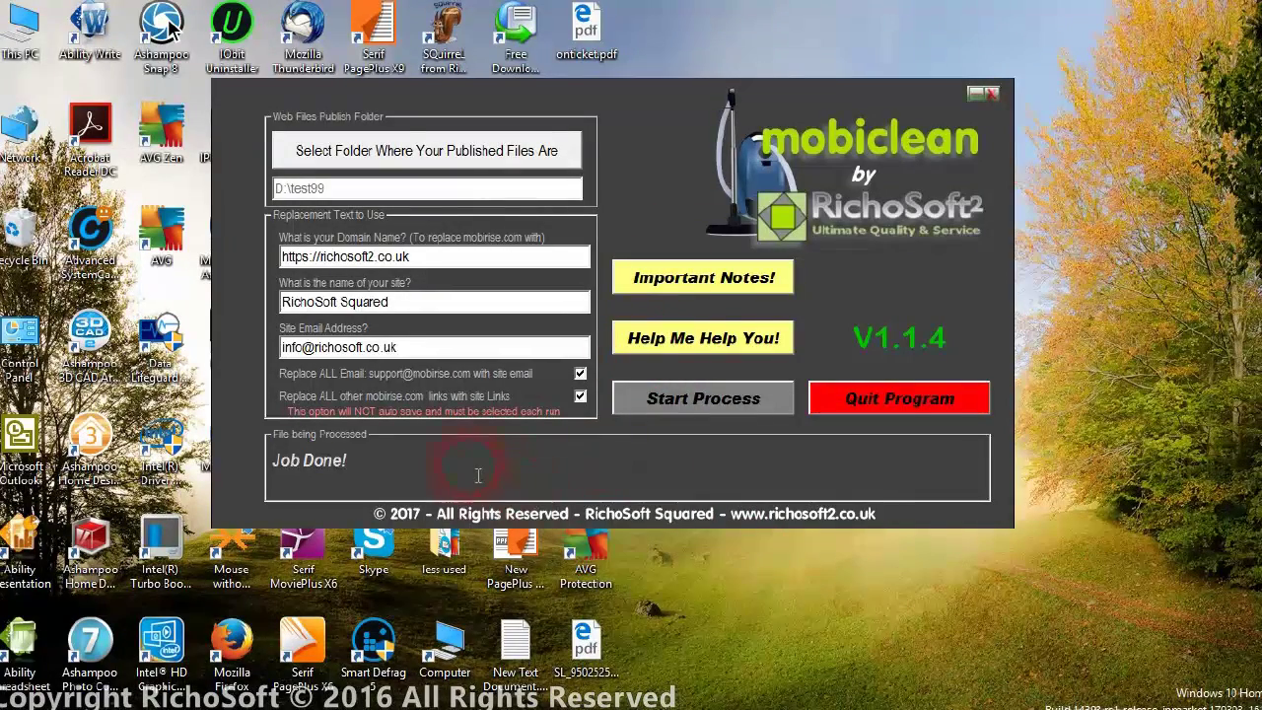
# - Read the program's page on helping to improve it and its important notes, closing each one
pyautogui.click(671, 343)
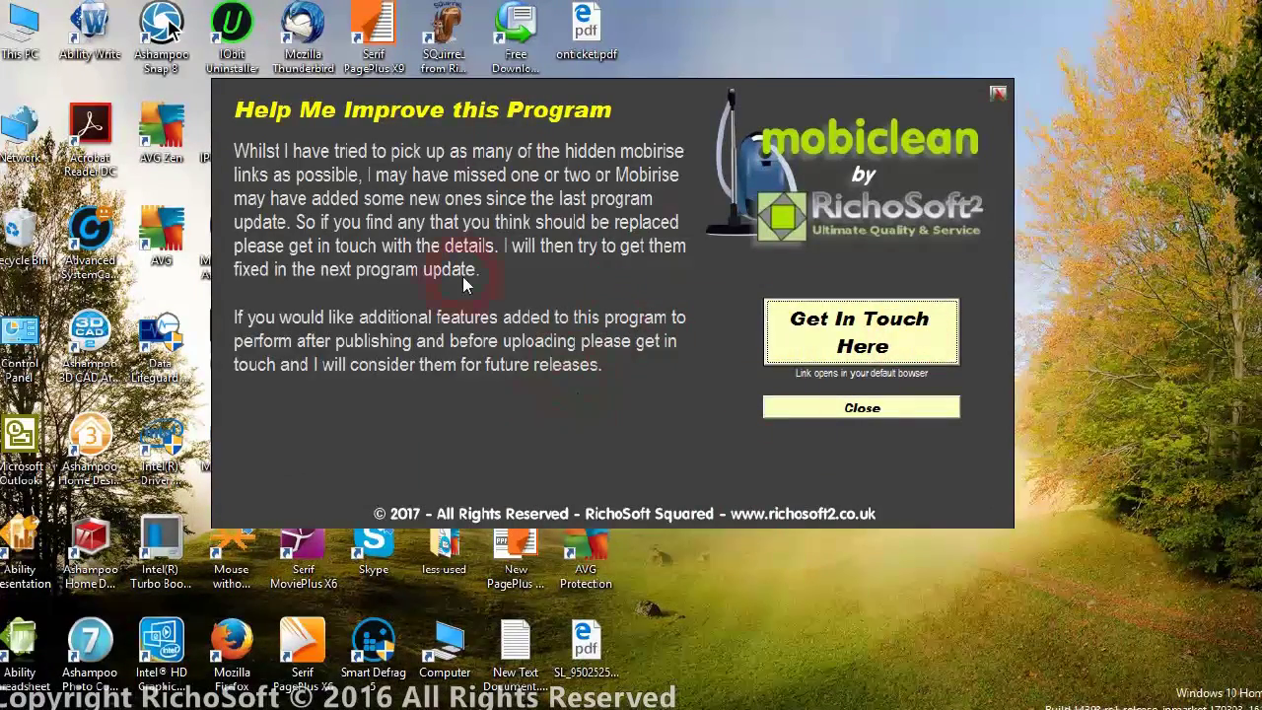
pyautogui.click(873, 412)
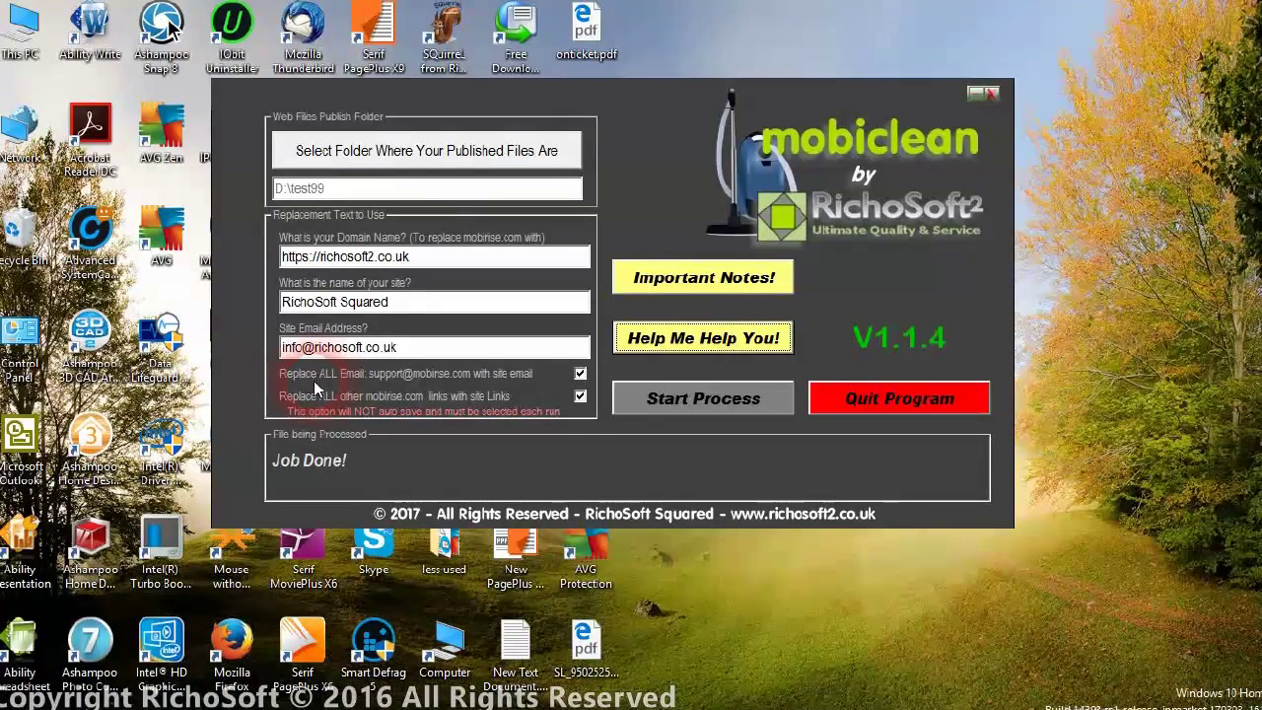
pyautogui.click(771, 277)
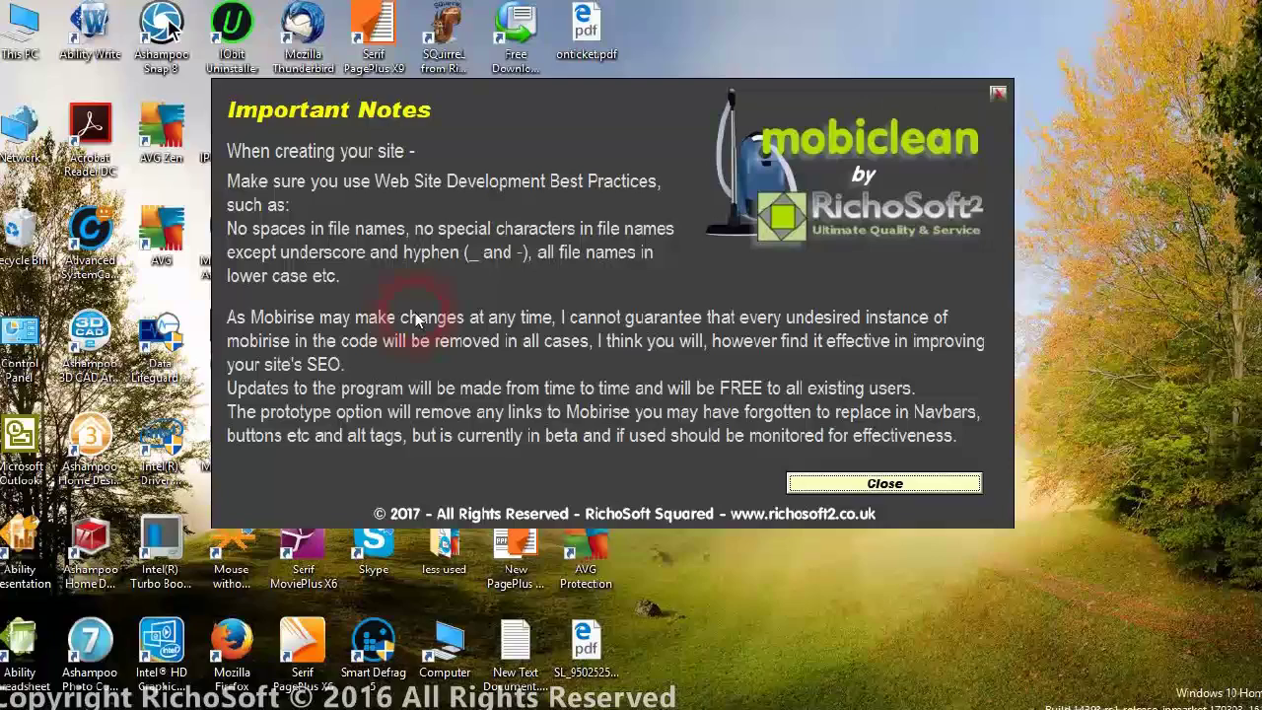
pyautogui.click(877, 483)
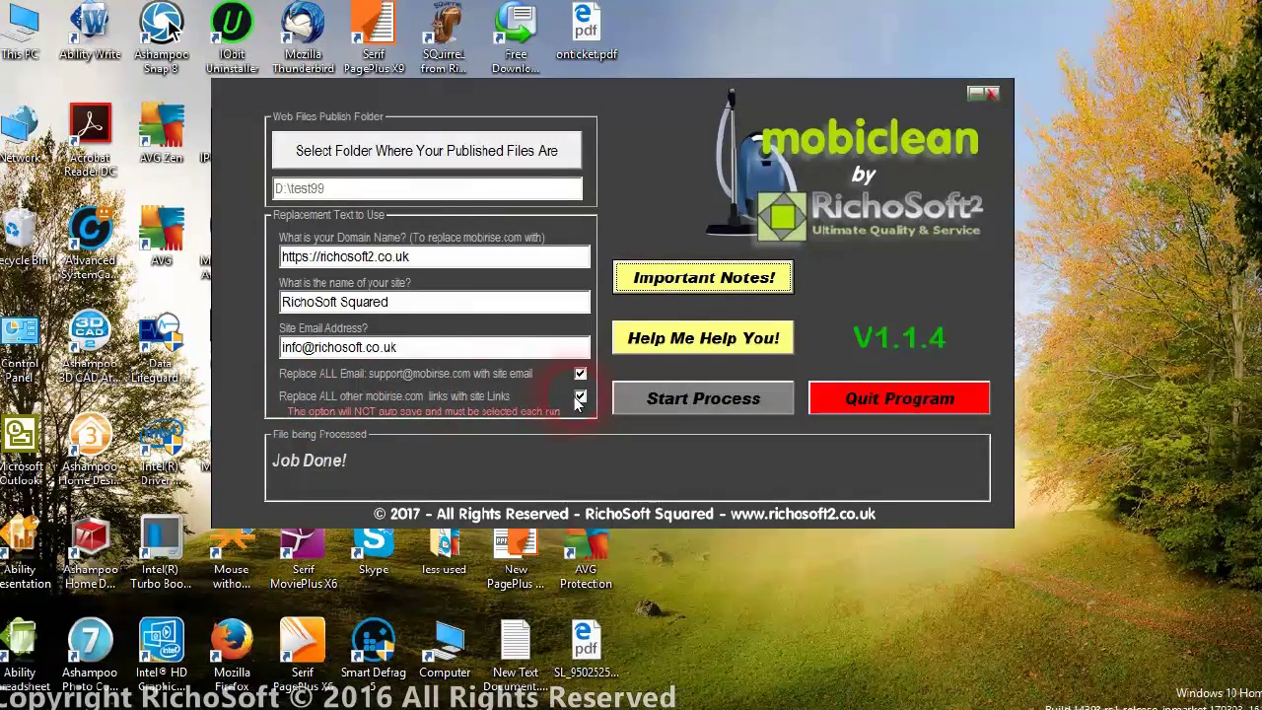
# - Quit MobiClean and relaunch it from mobiclean.exe in the mobiclean folder
pyautogui.click(899, 398)
pyautogui.moveTo(194, 698)
pyautogui.click(296, 617)
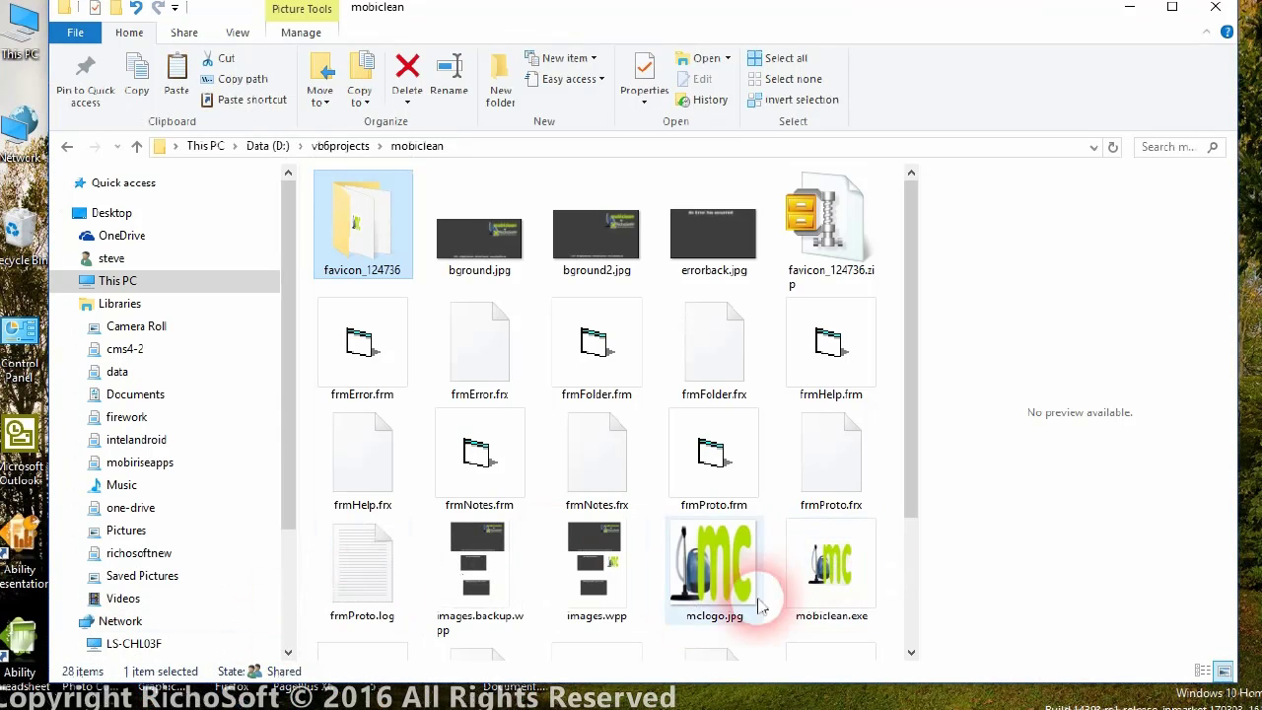
pyautogui.doubleClick(849, 588)
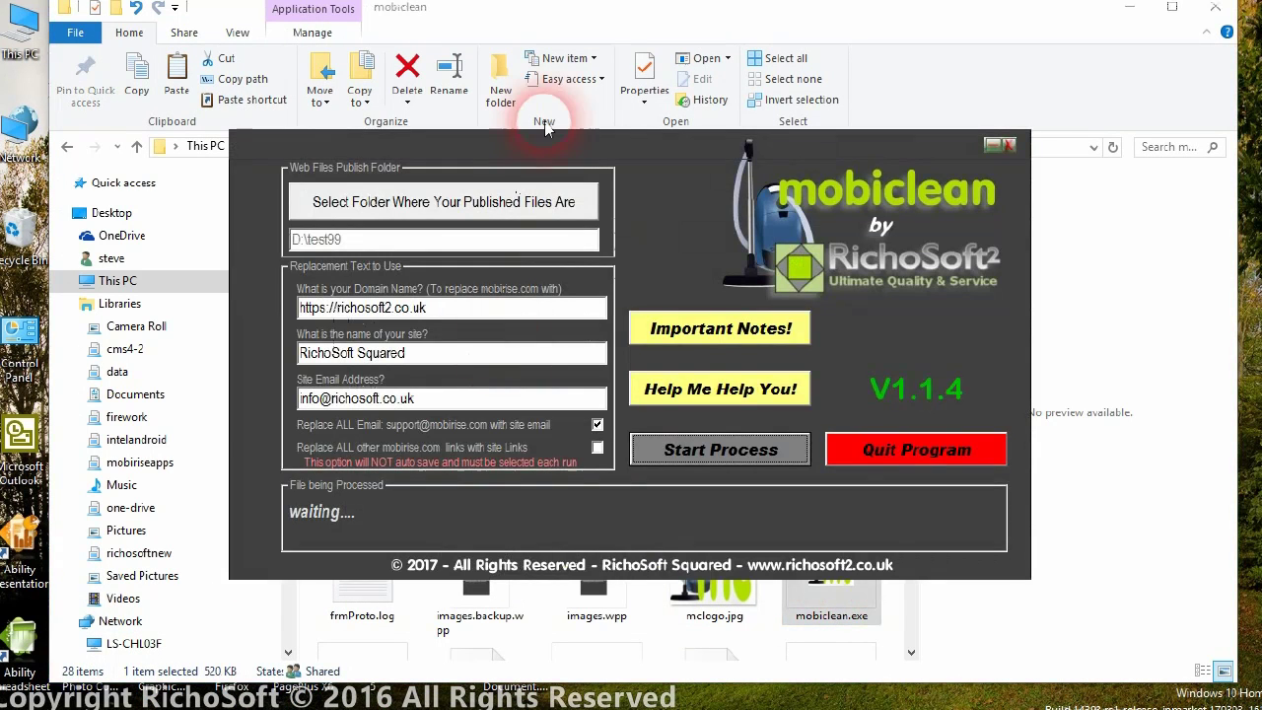
# - Enable replacing all other mobirise.com links with site links, and minimise the mobiclean folder window
pyautogui.click(597, 448)
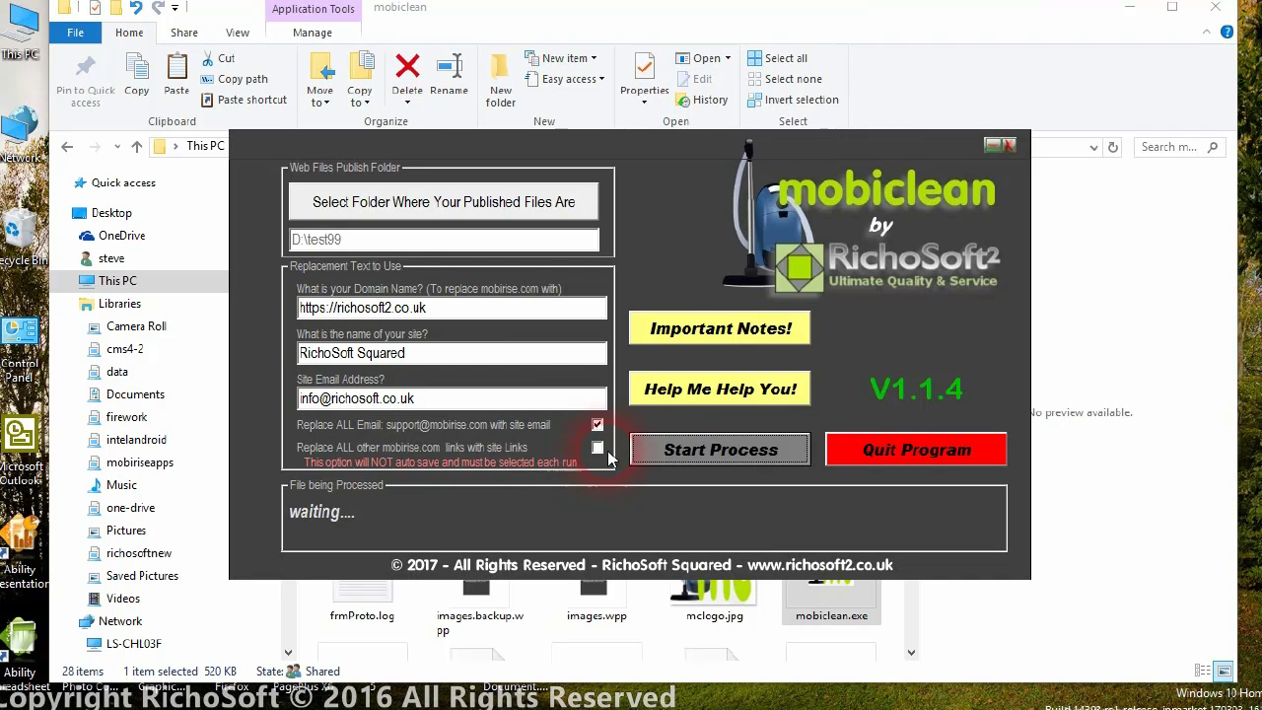
pyautogui.click(597, 448)
pyautogui.click(598, 444)
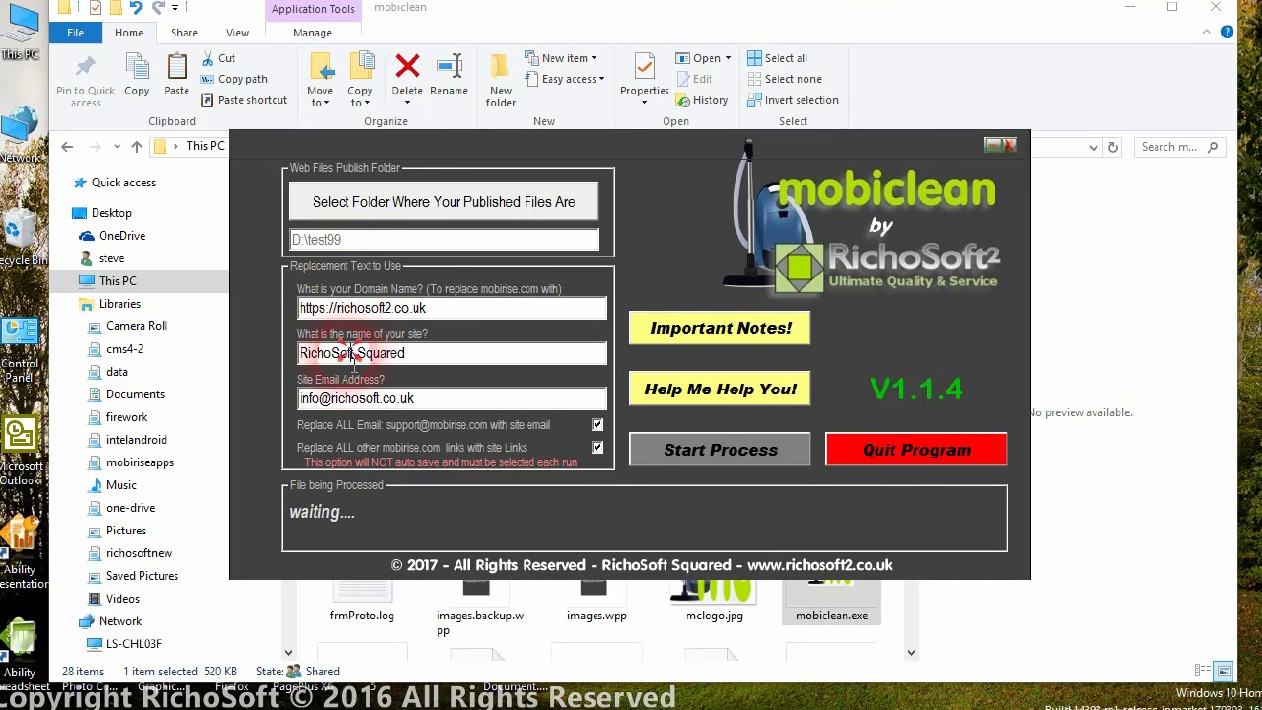
pyautogui.click(333, 399)
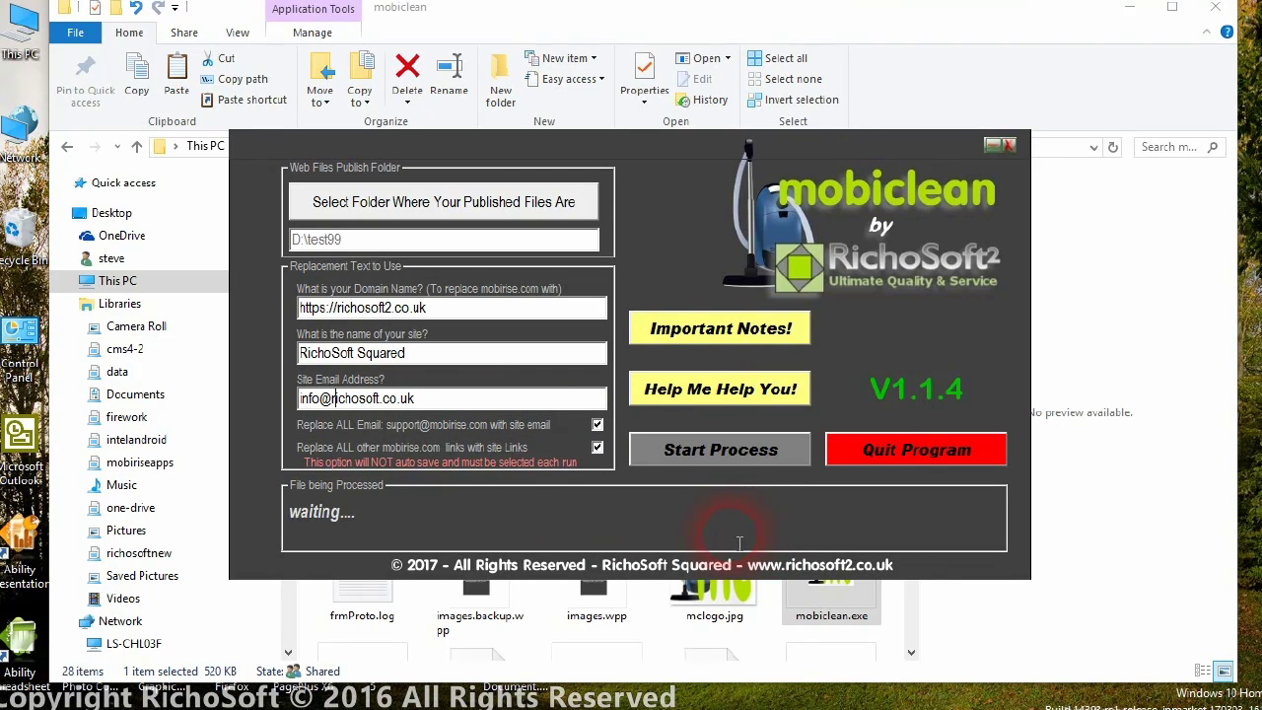
pyautogui.click(1130, 8)
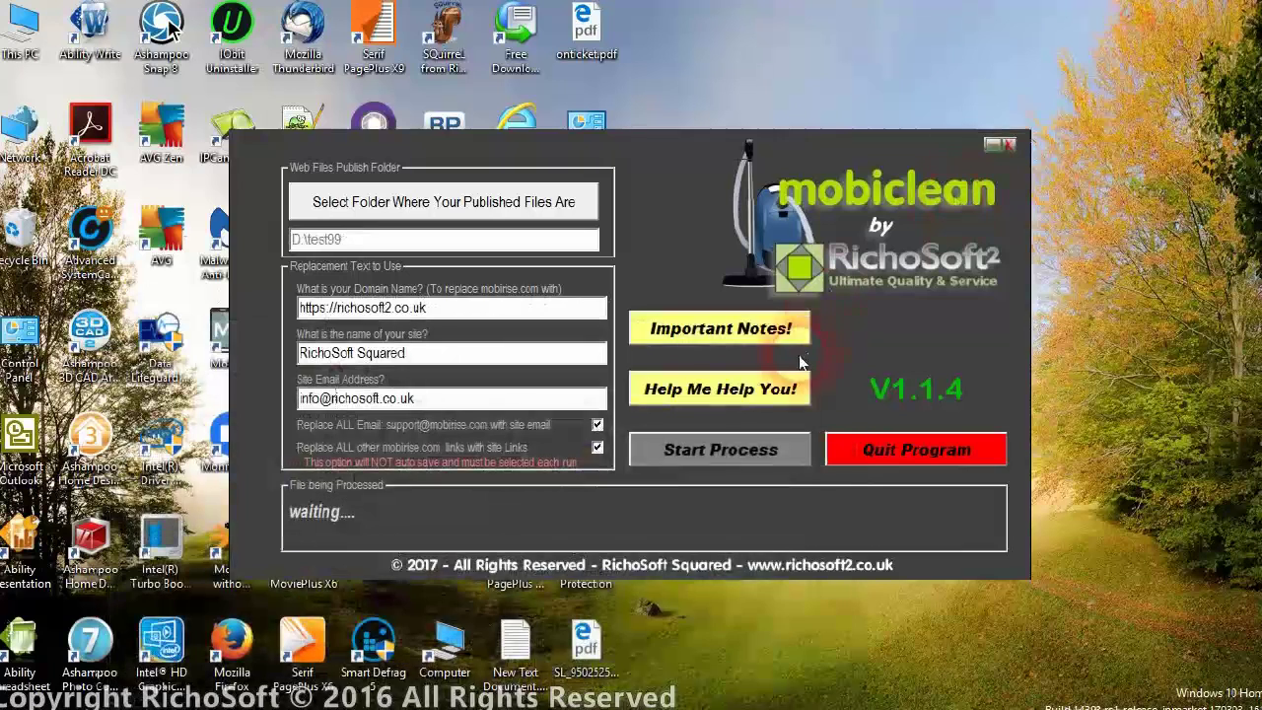